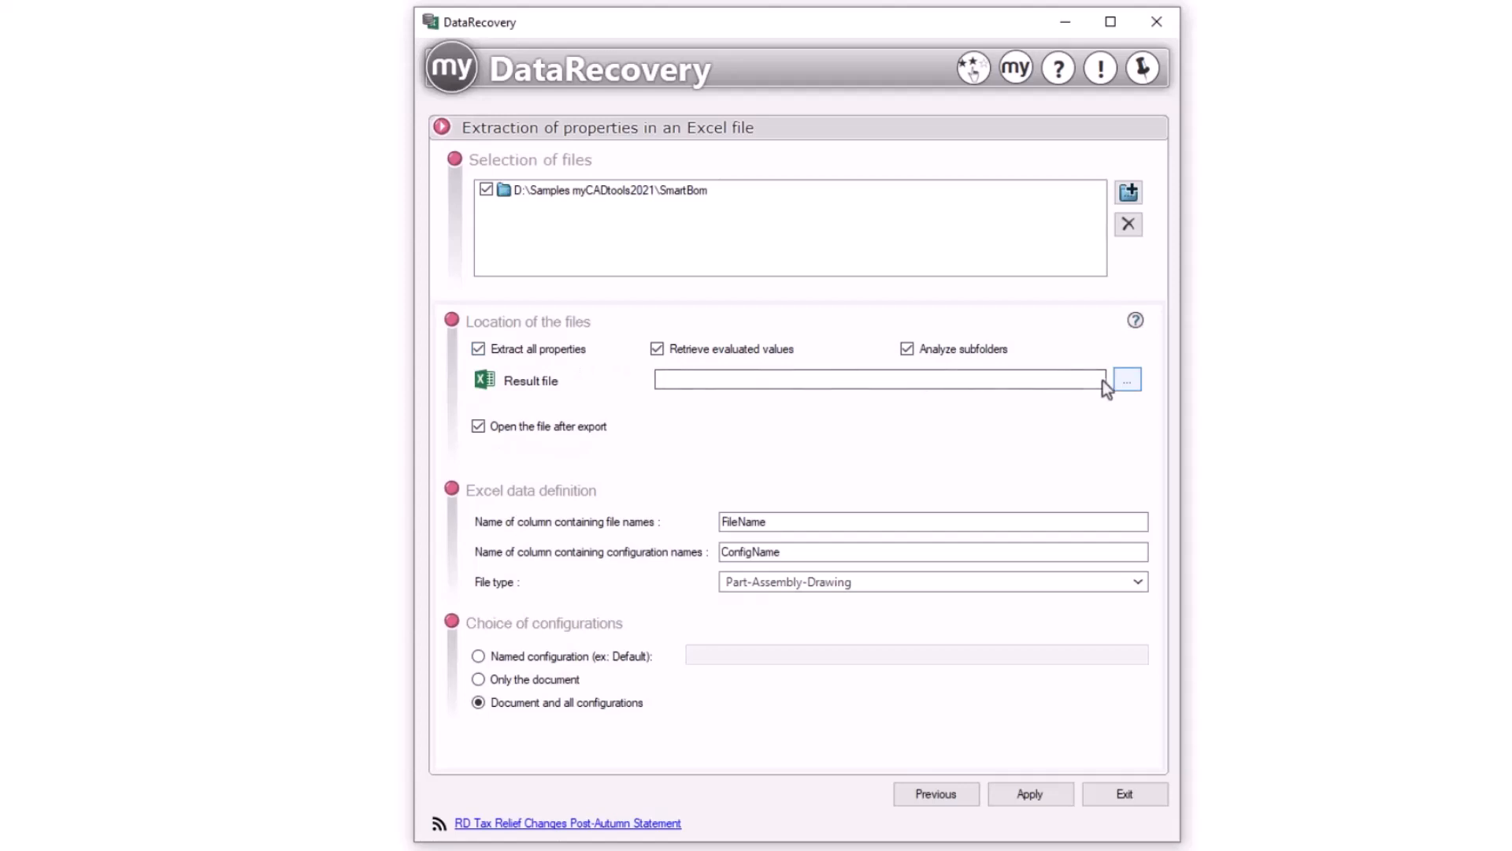
Step: Set the extraction's result file to a new Excel file named Visiativ in the SmartBom folder
{"action": "left_click", "coordinate": [1128, 382]}
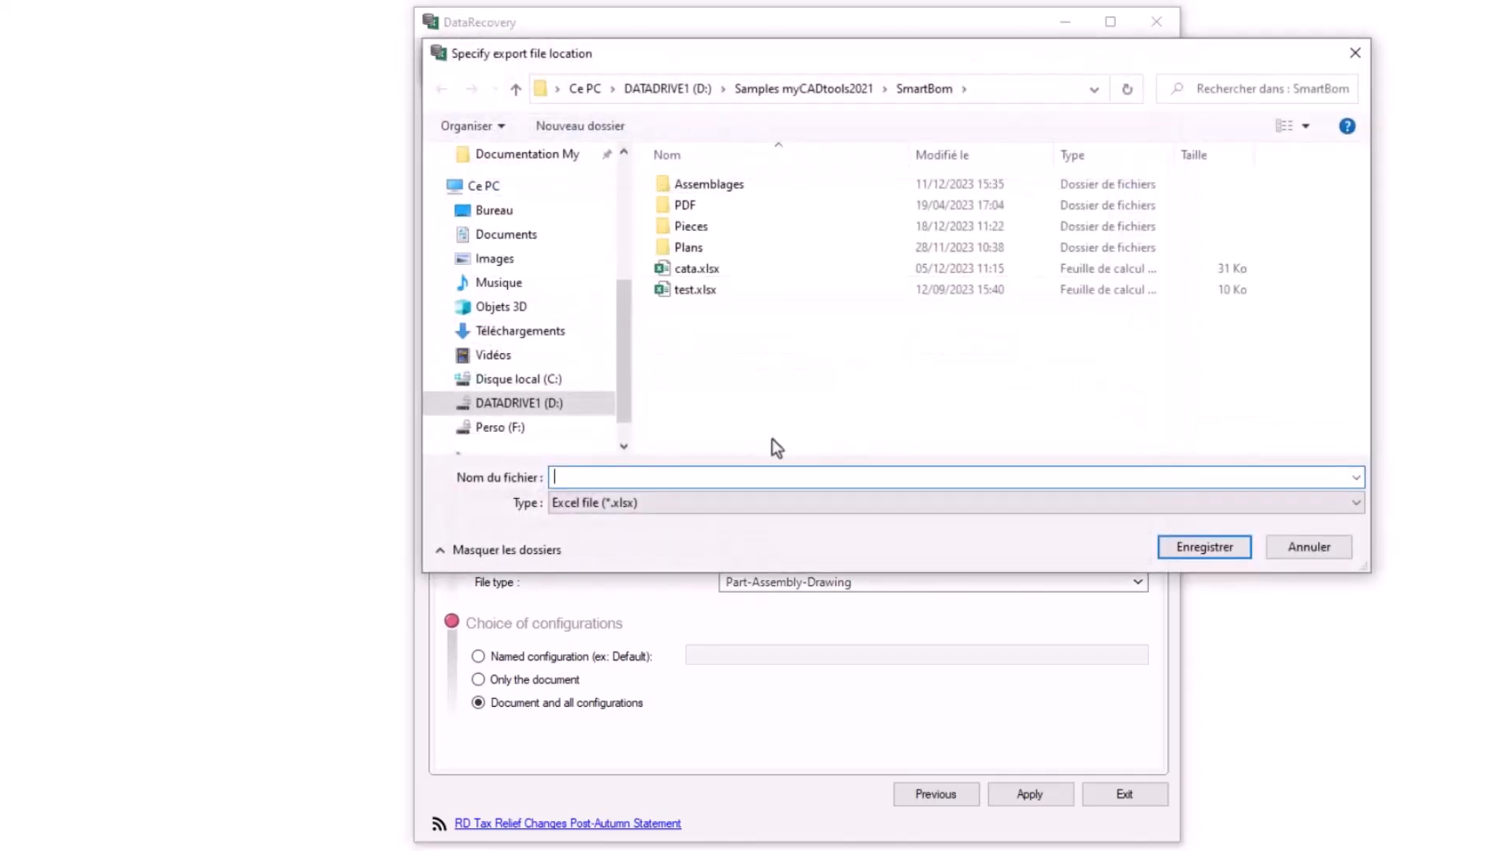
{"action": "type", "text": "Visiativ"}
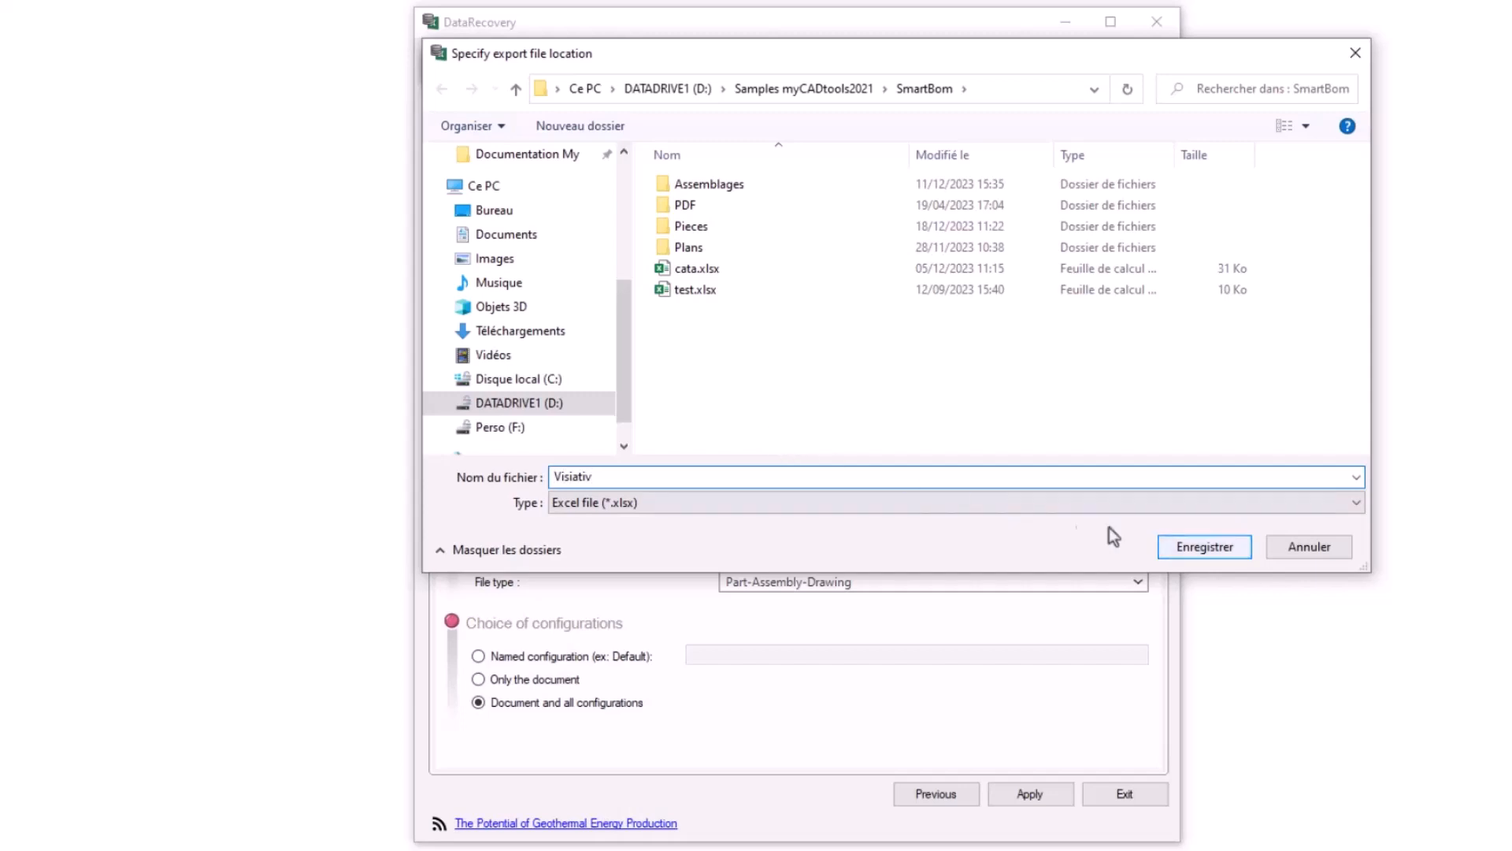
{"action": "left_click", "coordinate": [1214, 553]}
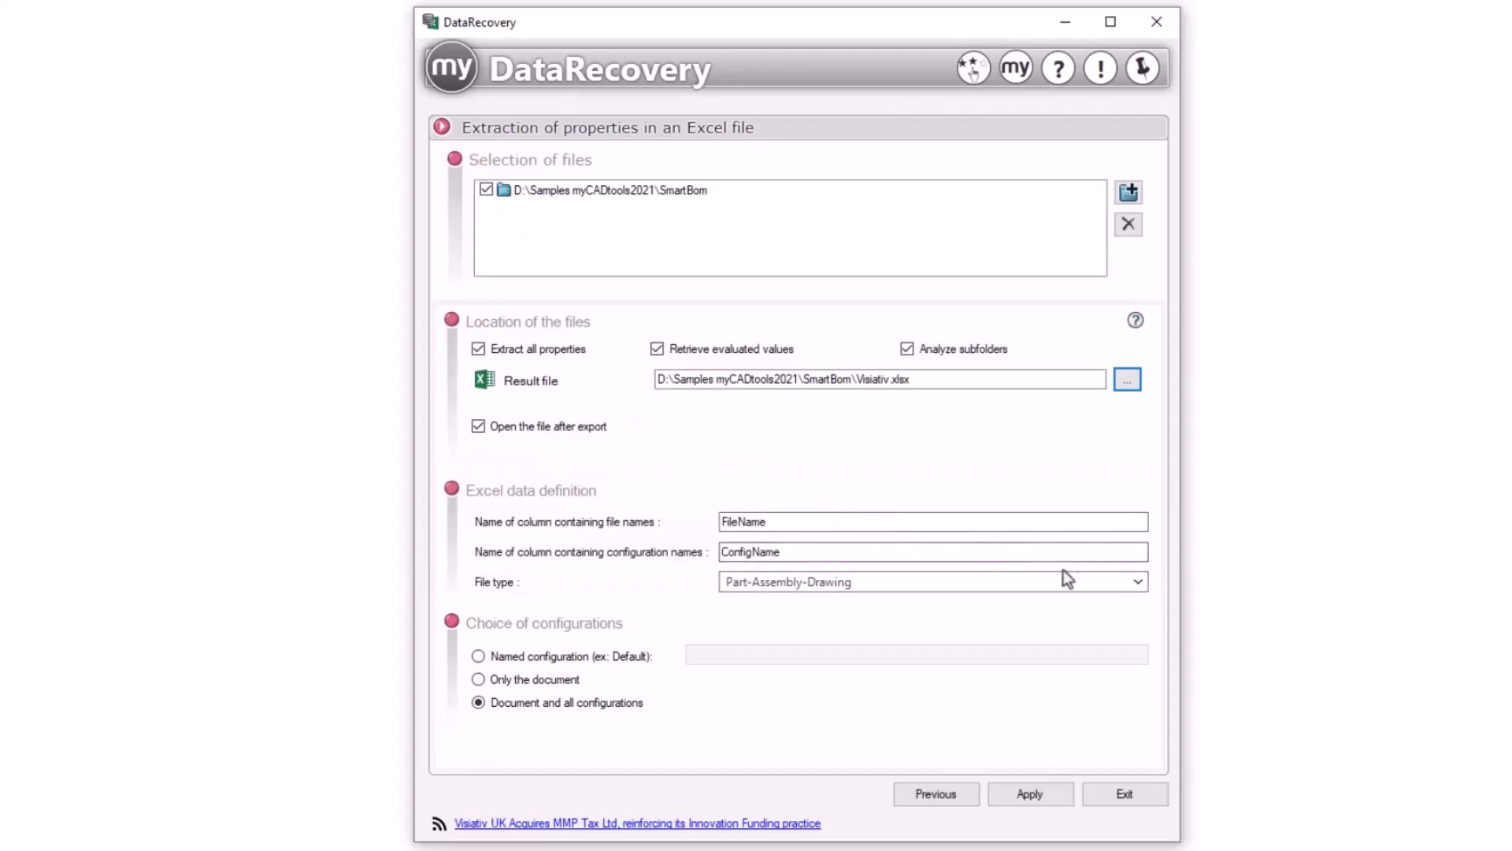
Step: Exclude drawings from the file types, keeping Part and Assembly, and run the property extraction
{"action": "left_click", "coordinate": [1139, 583]}
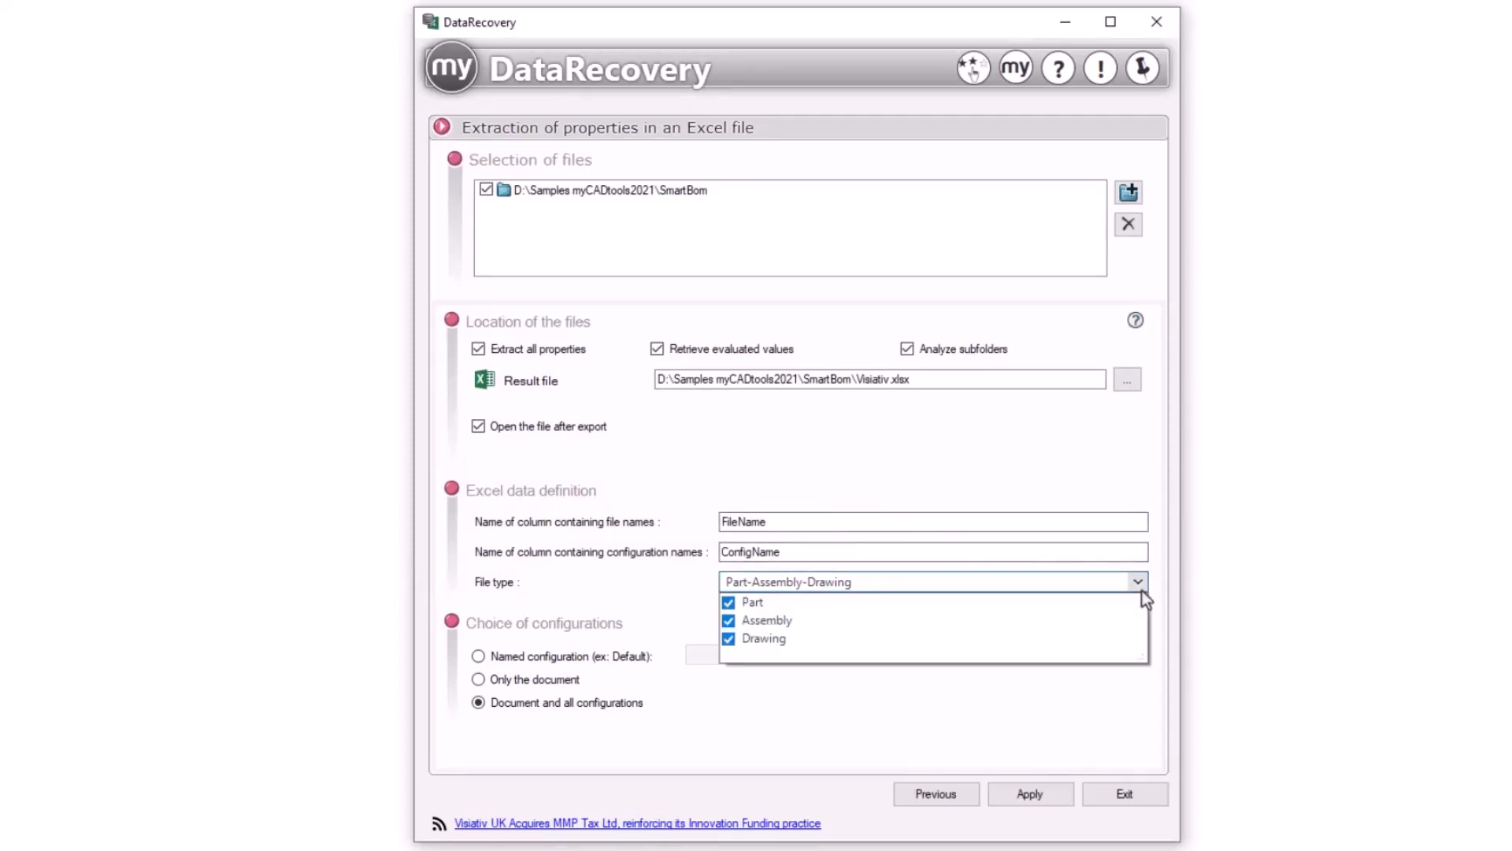
{"action": "left_click", "coordinate": [731, 643]}
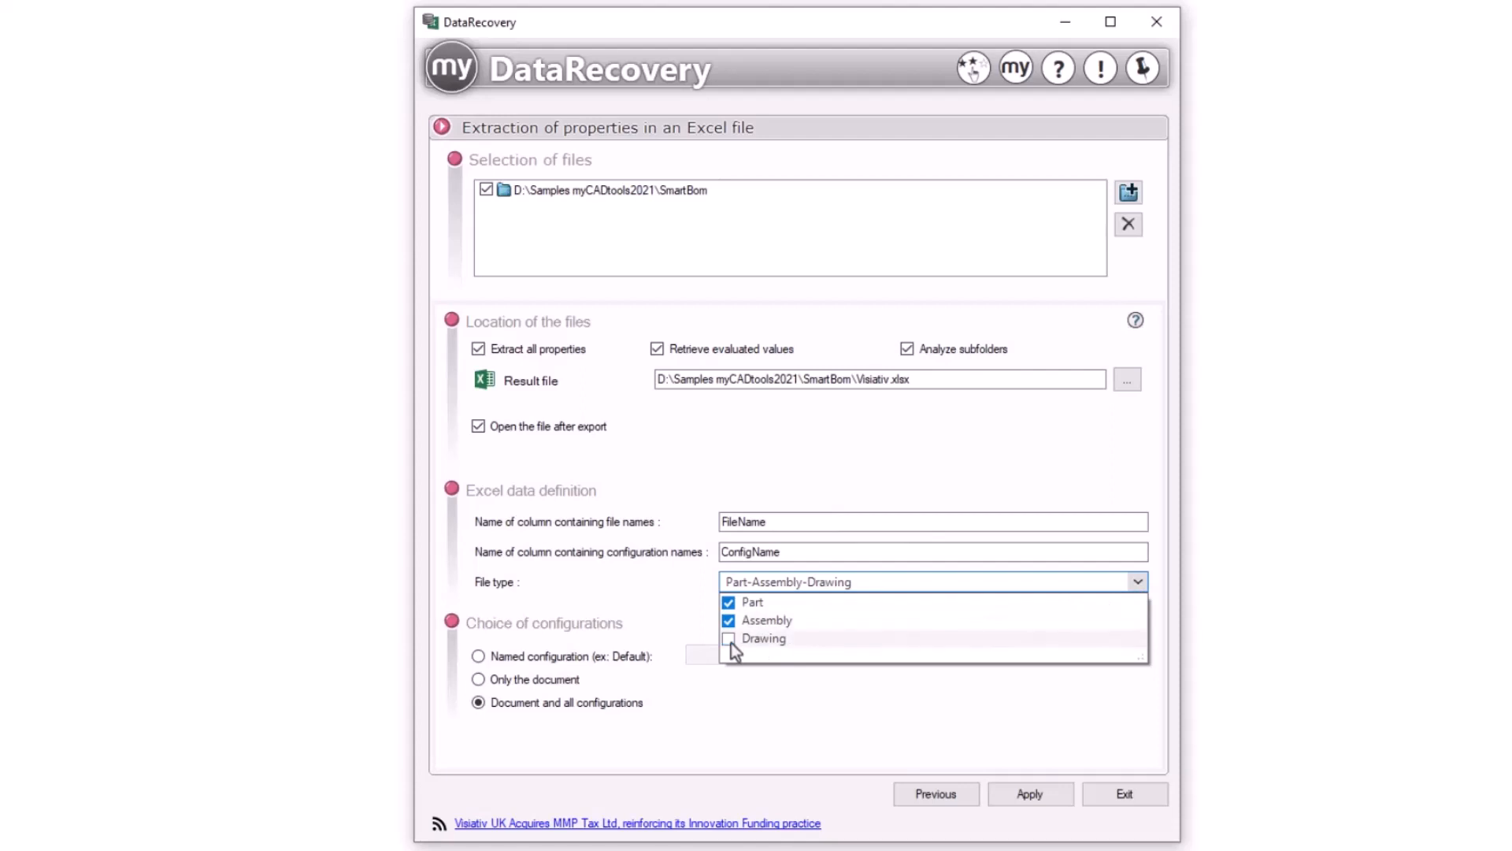
{"action": "left_click", "coordinate": [844, 702]}
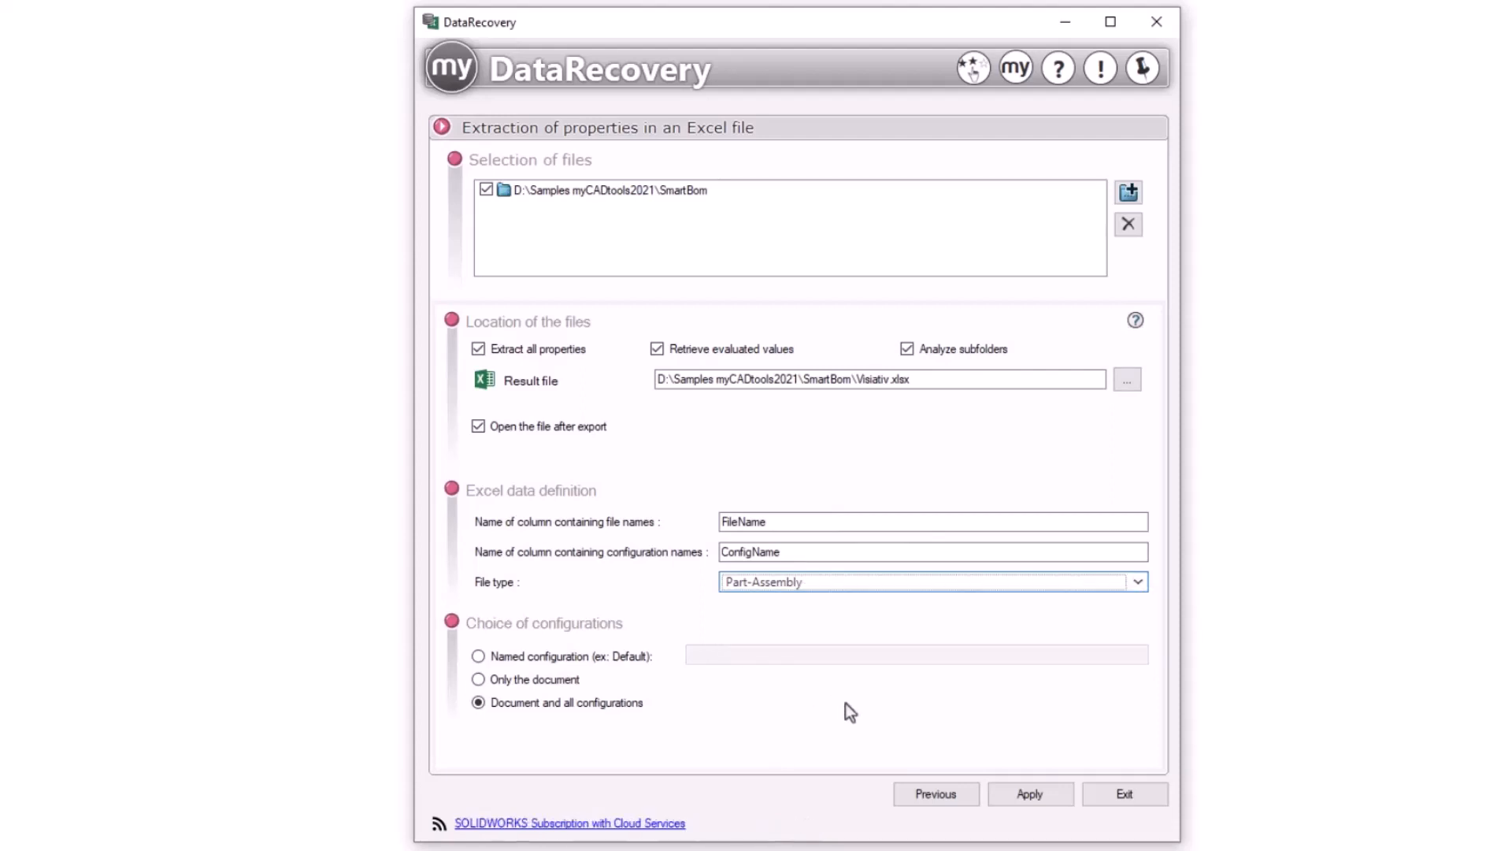
{"action": "left_click", "coordinate": [1042, 800]}
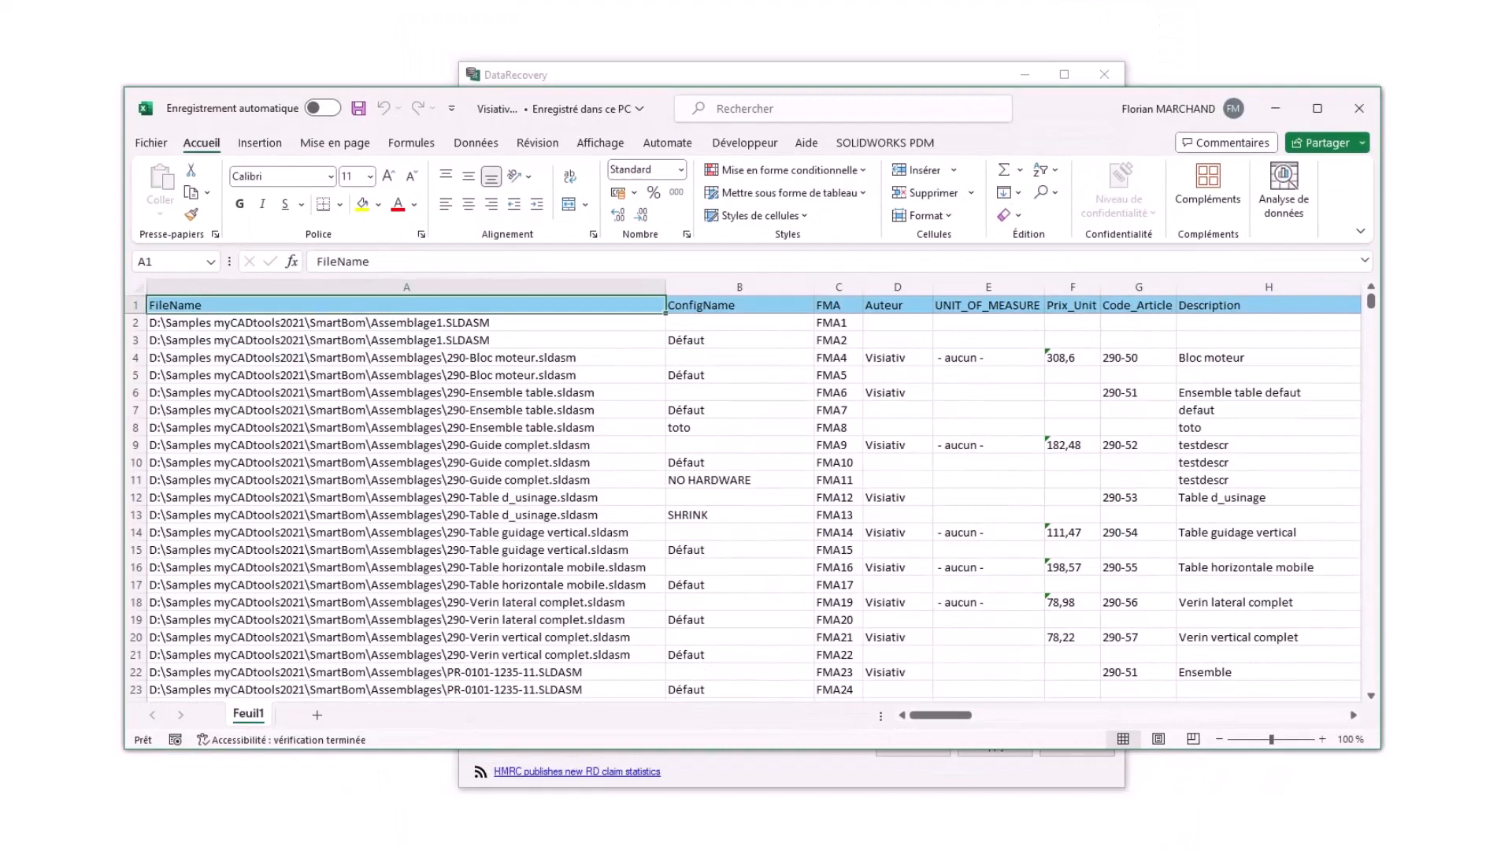
Step: Look through the extracted properties in the exported Excel workbook and close it
{"action": "scroll", "coordinate": [665, 544], "scroll_direction": "down", "scroll_amount": 11}
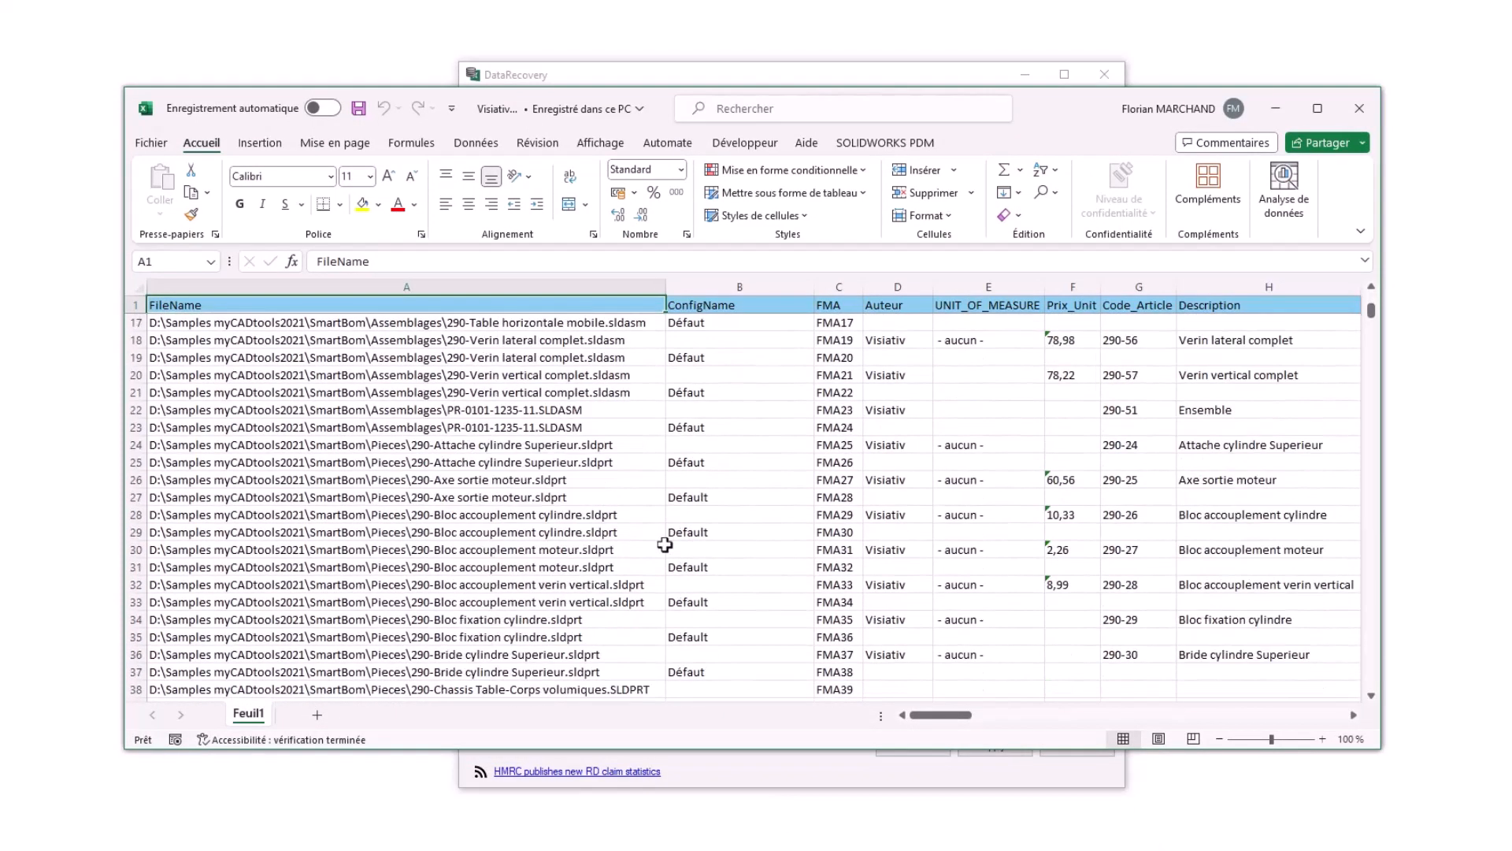
{"action": "scroll", "coordinate": [665, 544], "scroll_direction": "up", "scroll_amount": 10}
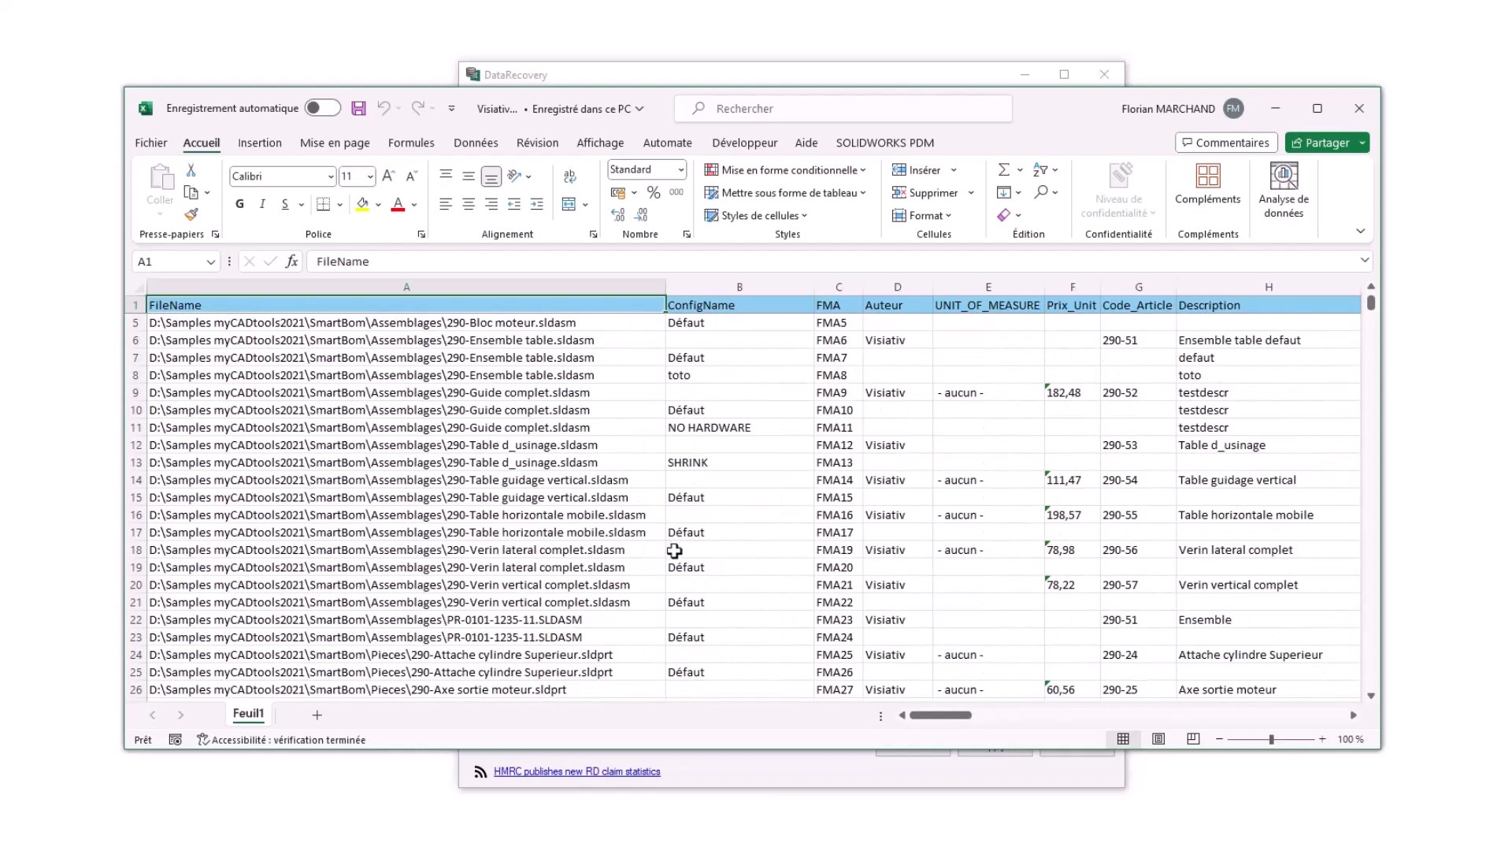
{"action": "mouse_move", "coordinate": [941, 715]}
{"action": "left_mouse_down"}
{"action": "mouse_move", "coordinate": [1107, 711]}
{"action": "mouse_move", "coordinate": [911, 716]}
{"action": "left_mouse_up"}
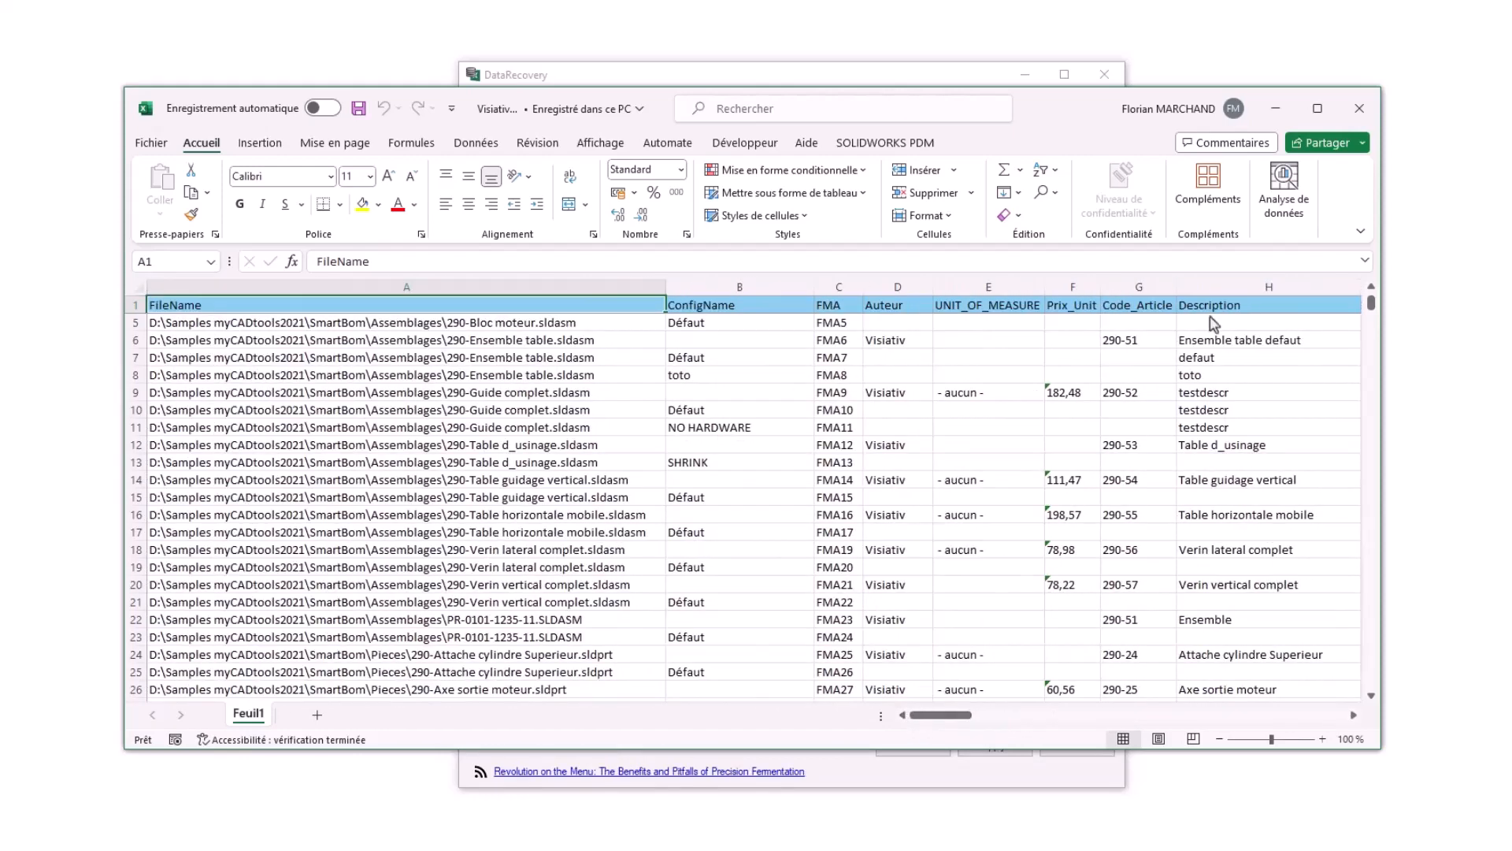
{"action": "left_click", "coordinate": [1360, 110]}
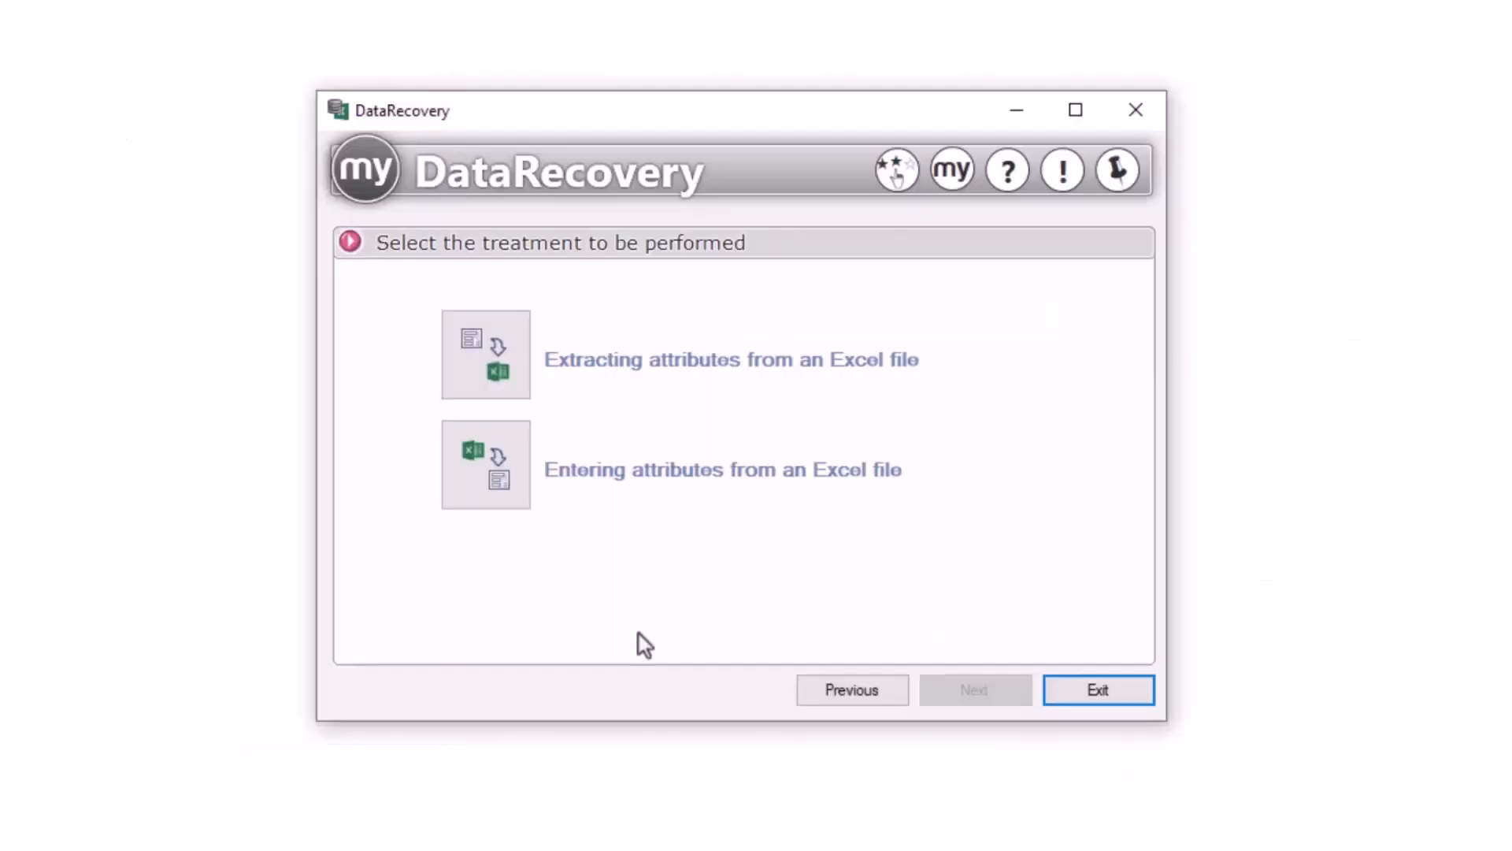
Step: Choose the treatment for entering attributes from an Excel file and continue to its settings
{"action": "left_click", "coordinate": [508, 482]}
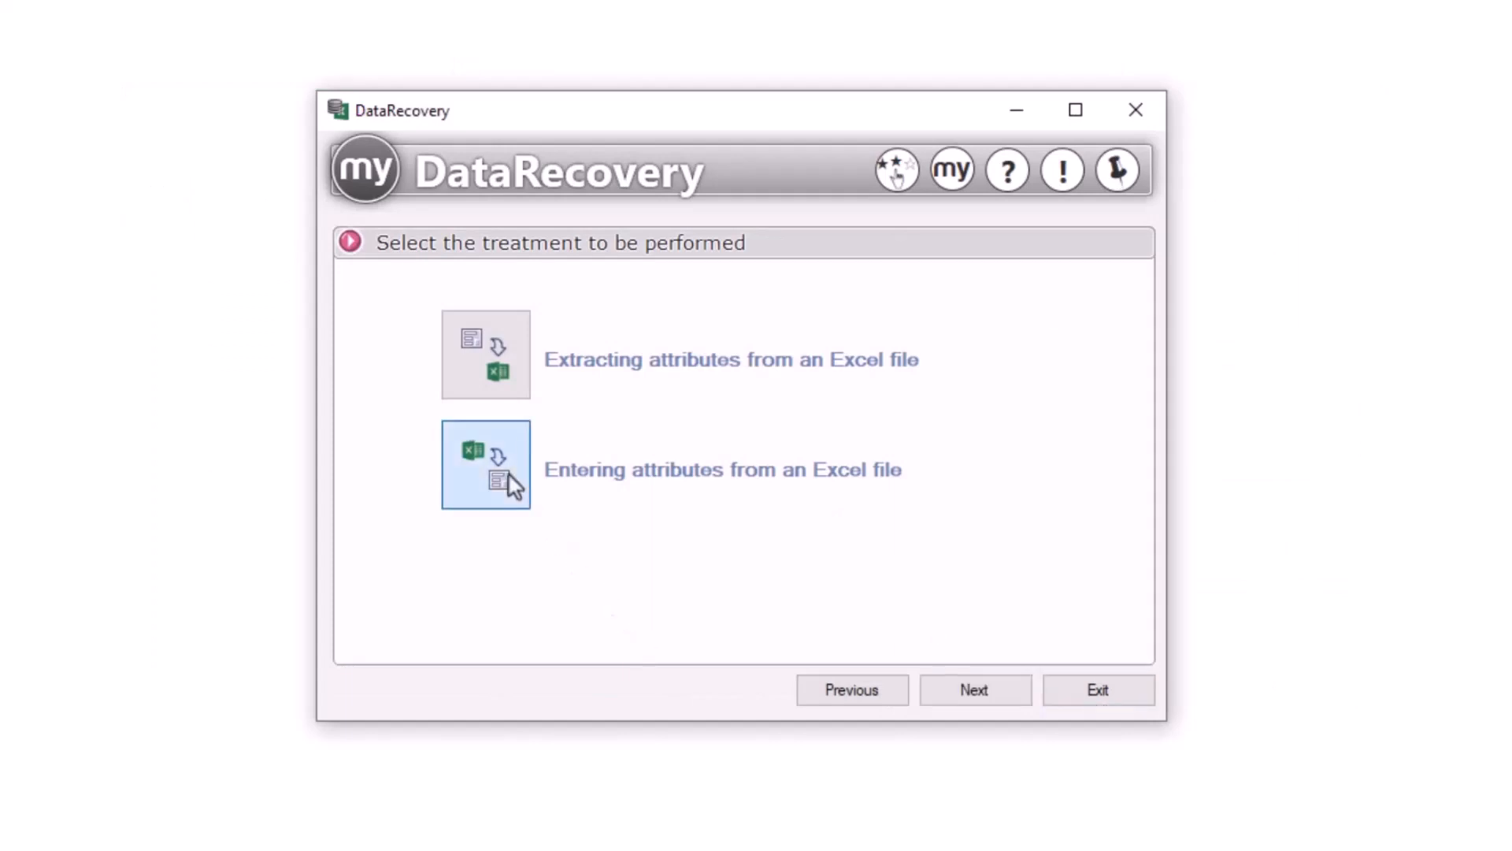
{"action": "left_click", "coordinate": [1007, 693]}
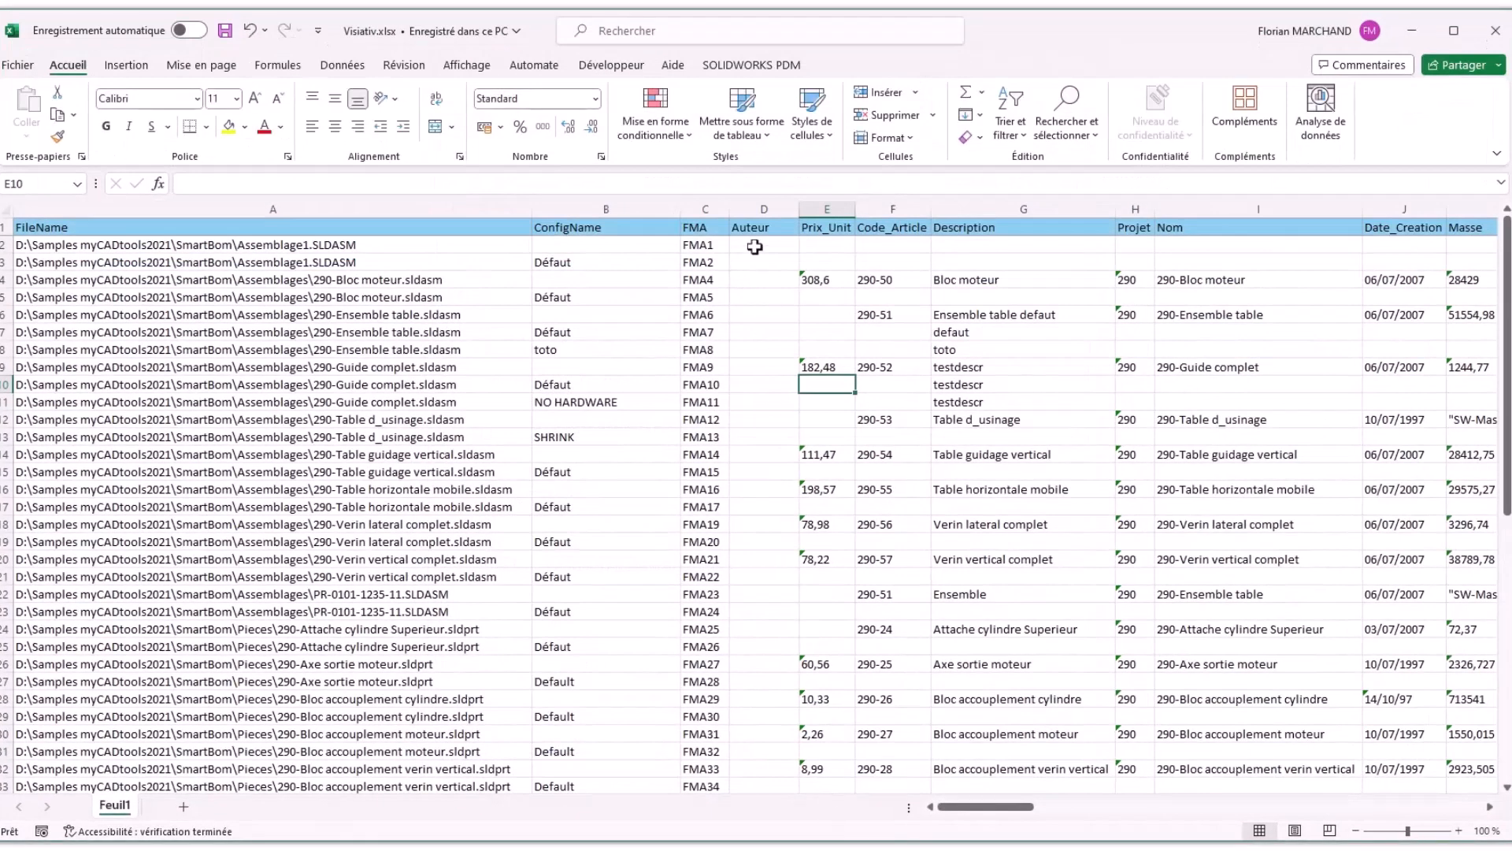
Step: In the Visiativ.xlsx workbook, fill the Auteur column with Visiativ for all file rows, saving and closing the workbook
{"action": "left_click", "coordinate": [754, 246]}
{"action": "type", "text": "Visiativ"}
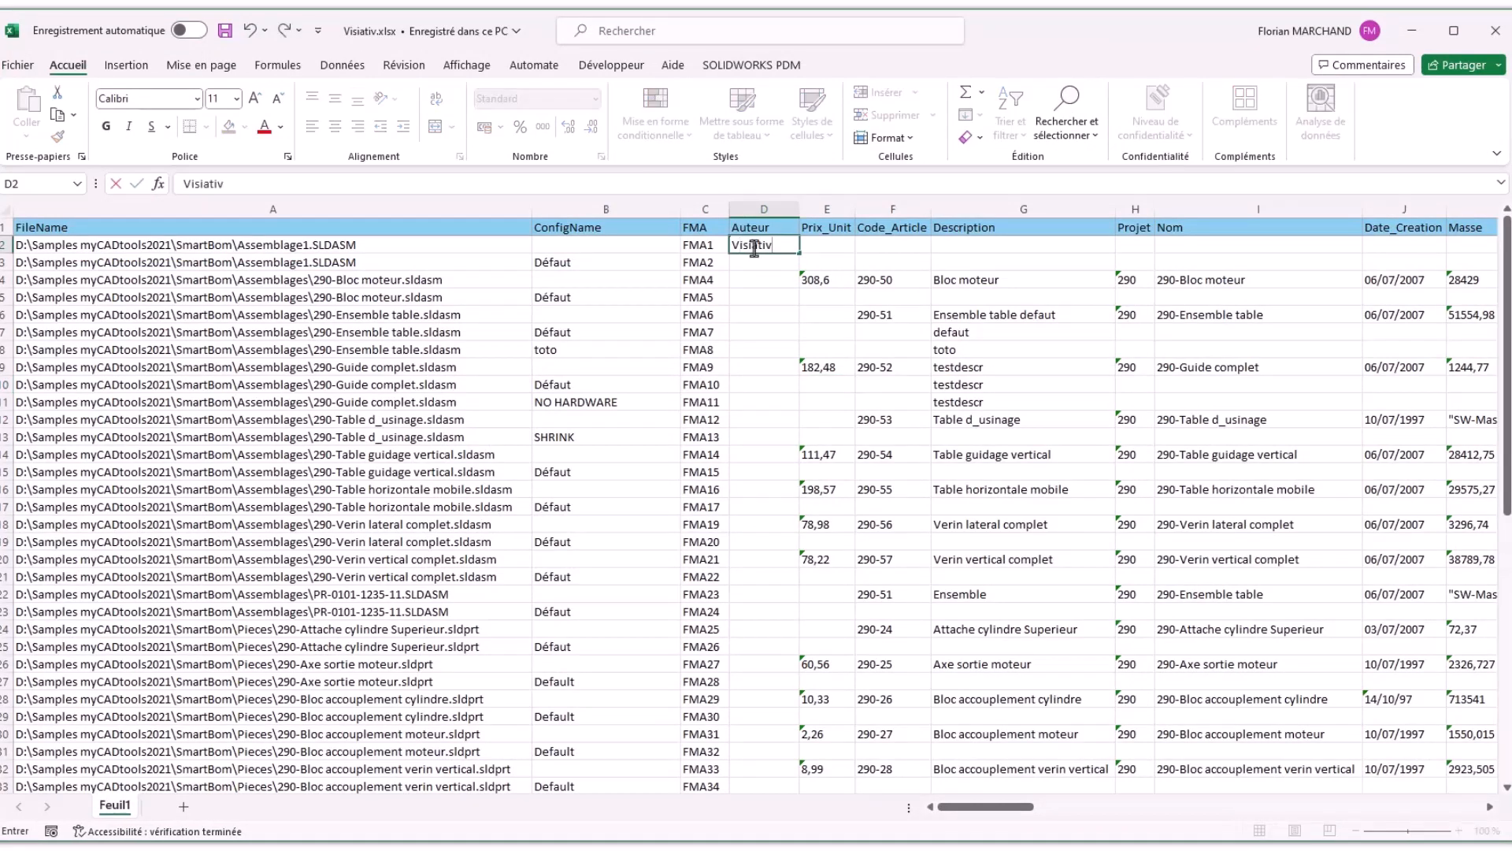
{"action": "left_click_drag", "start_coordinate": [777, 250], "coordinate": [788, 763]}
{"action": "scroll", "coordinate": [905, 476], "scroll_direction": "up", "scroll_amount": 5}
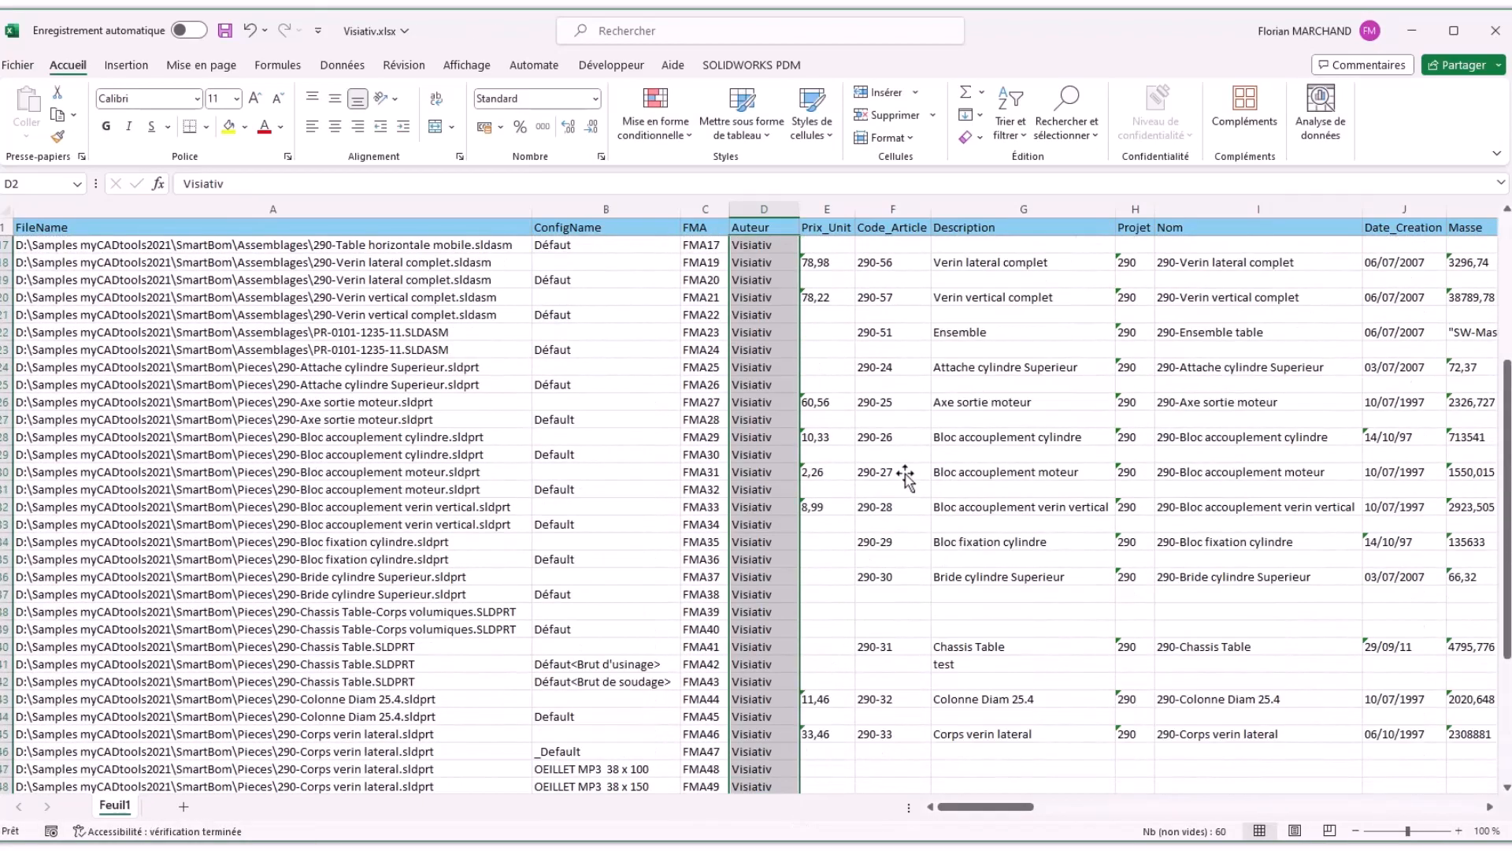
{"action": "left_click", "coordinate": [906, 472]}
{"action": "scroll", "coordinate": [906, 475], "scroll_direction": "up", "scroll_amount": 5}
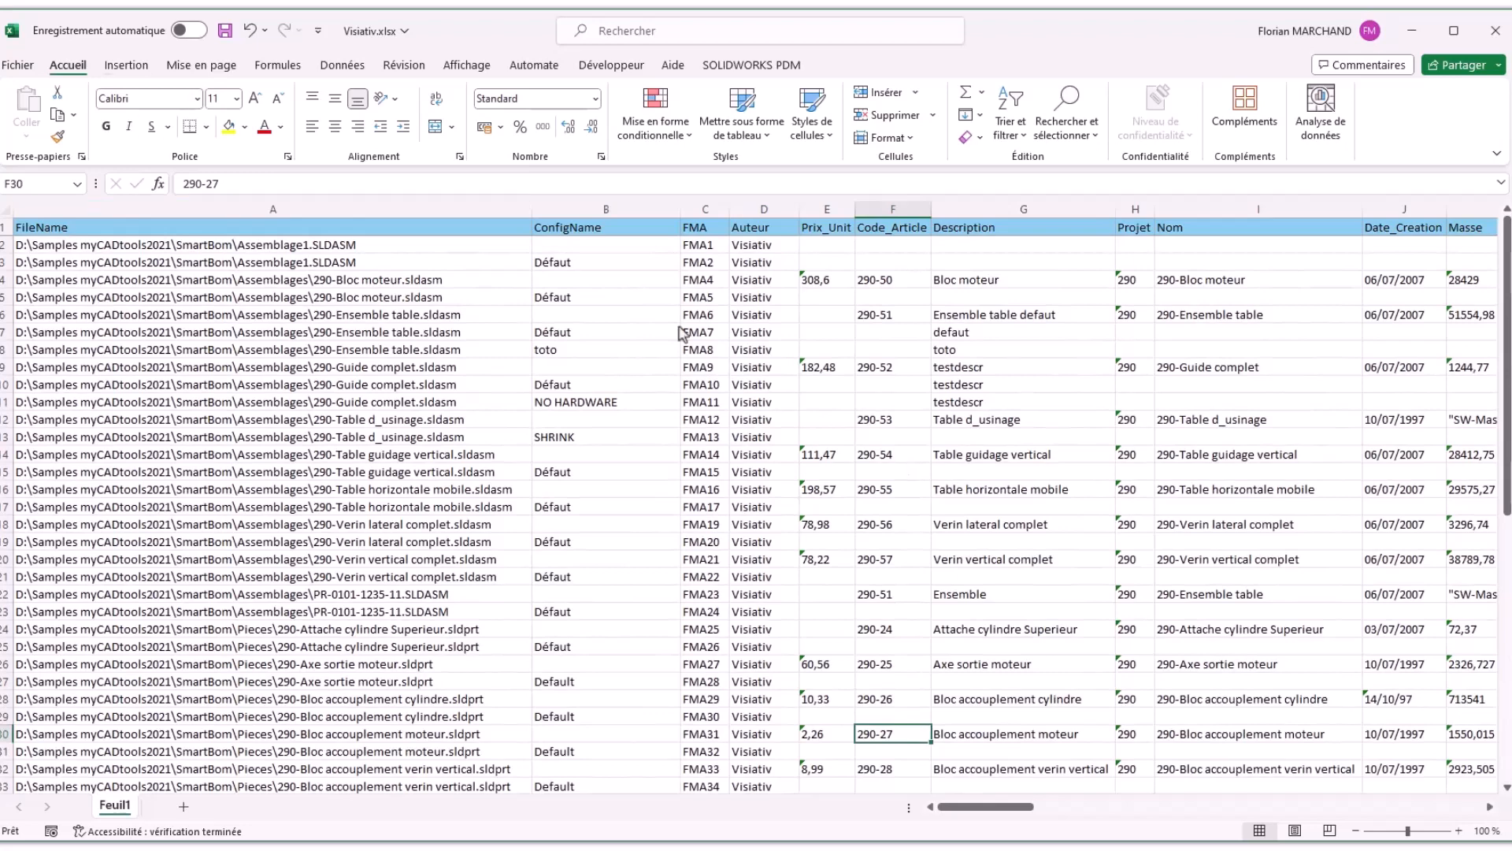
{"action": "left_click", "coordinate": [227, 36]}
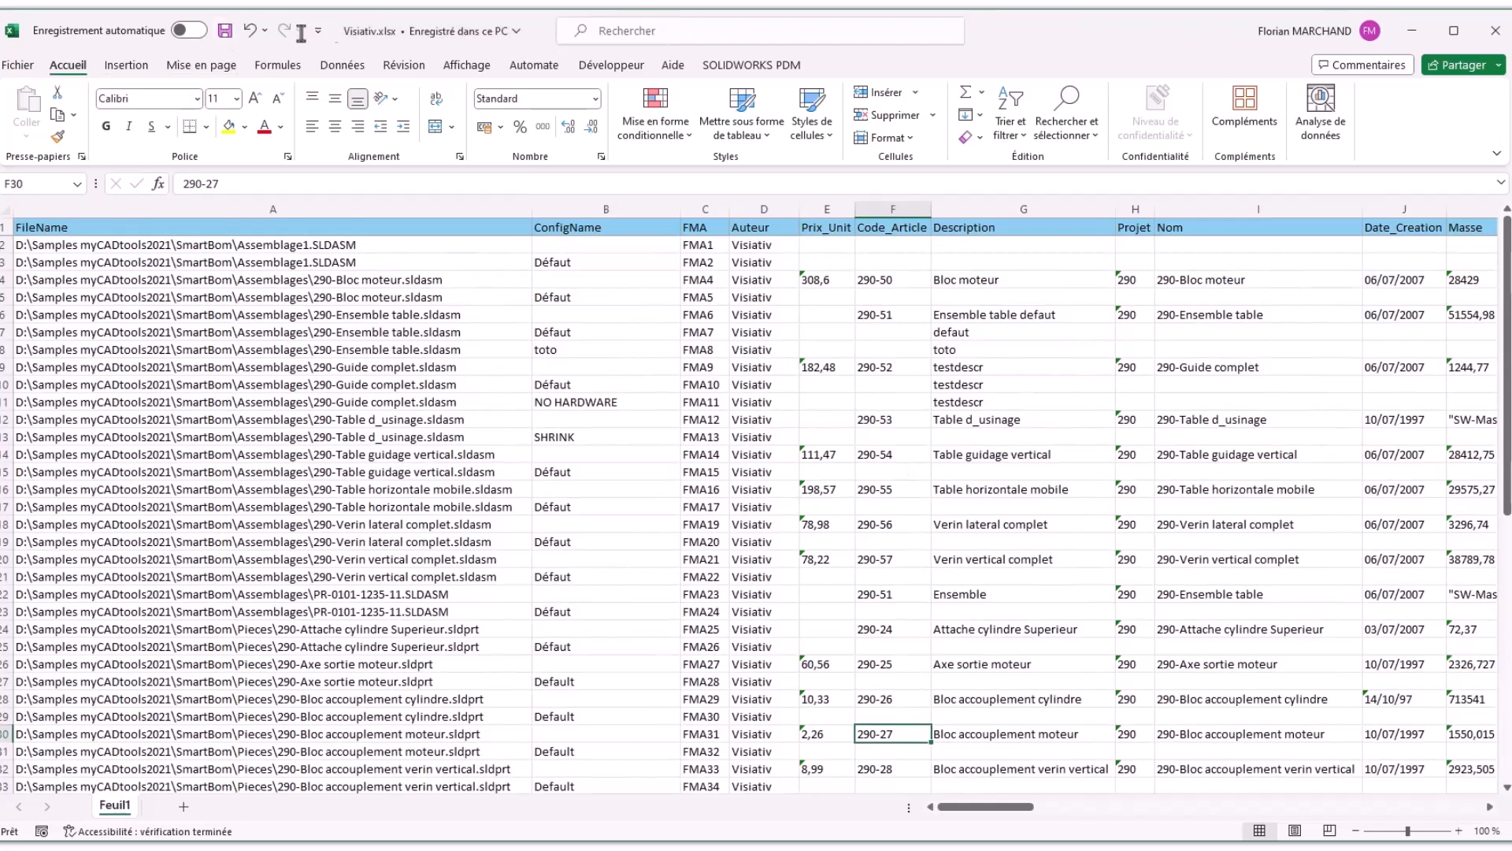
{"action": "left_click", "coordinate": [1492, 32]}
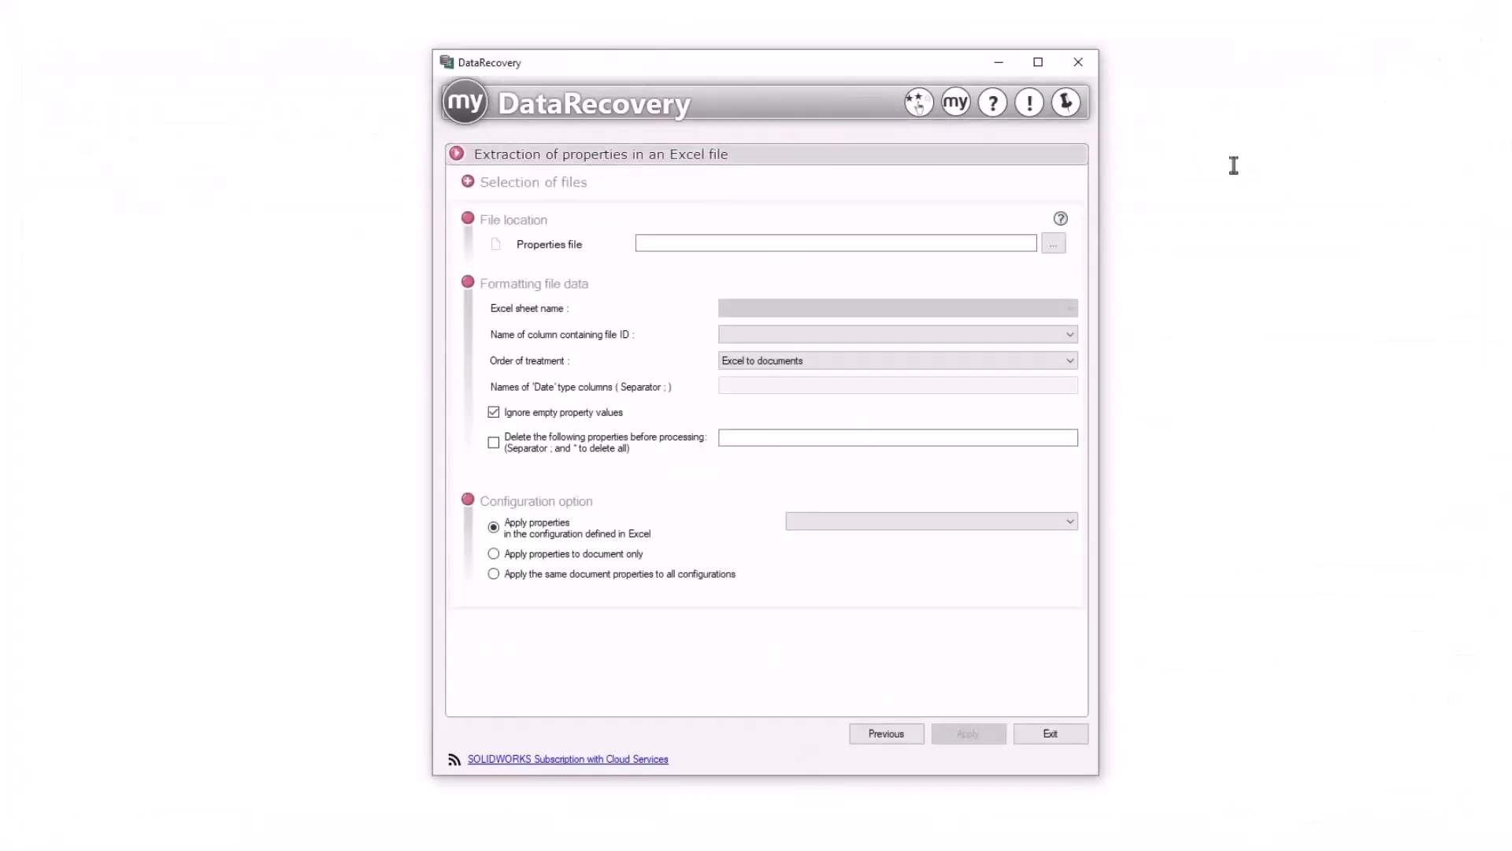
Step: In DataRecovery, load Visiativ.xlsx from the SmartBom folder as the properties file
{"action": "left_click", "coordinate": [1053, 243]}
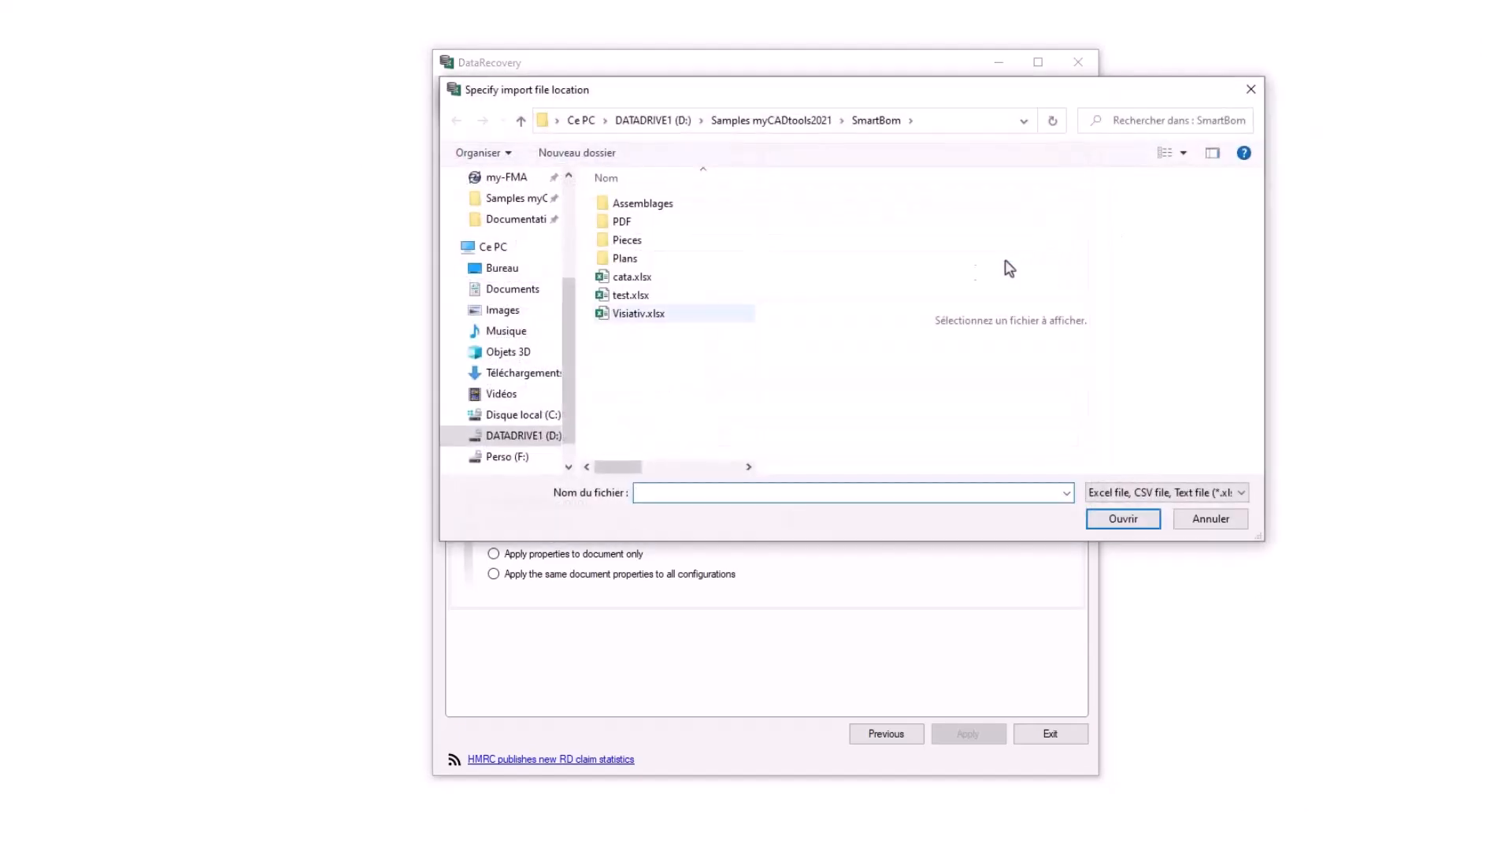
{"action": "left_click", "coordinate": [656, 315]}
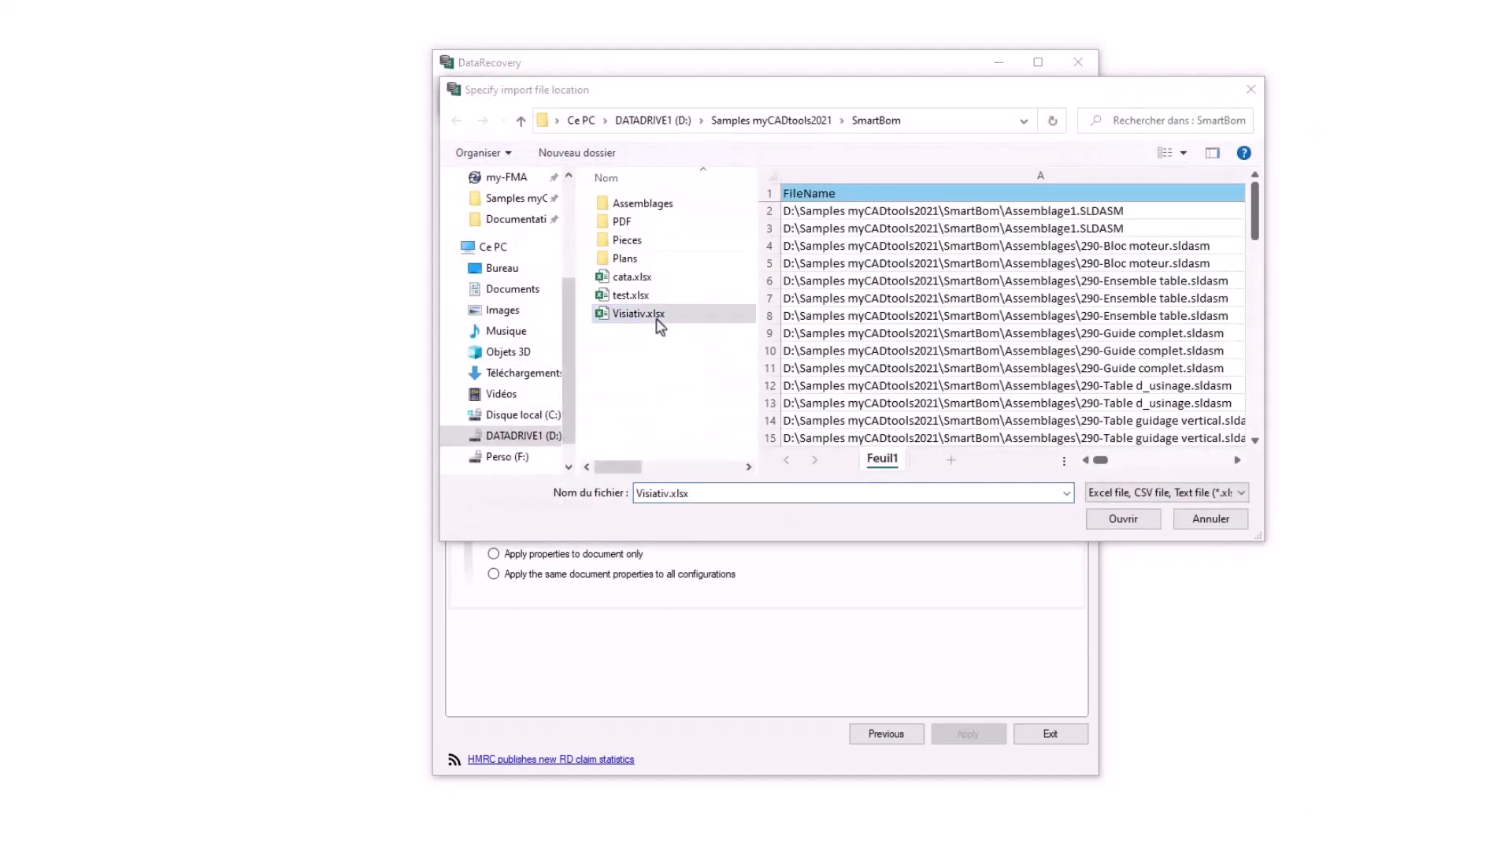
{"action": "left_click", "coordinate": [1123, 519]}
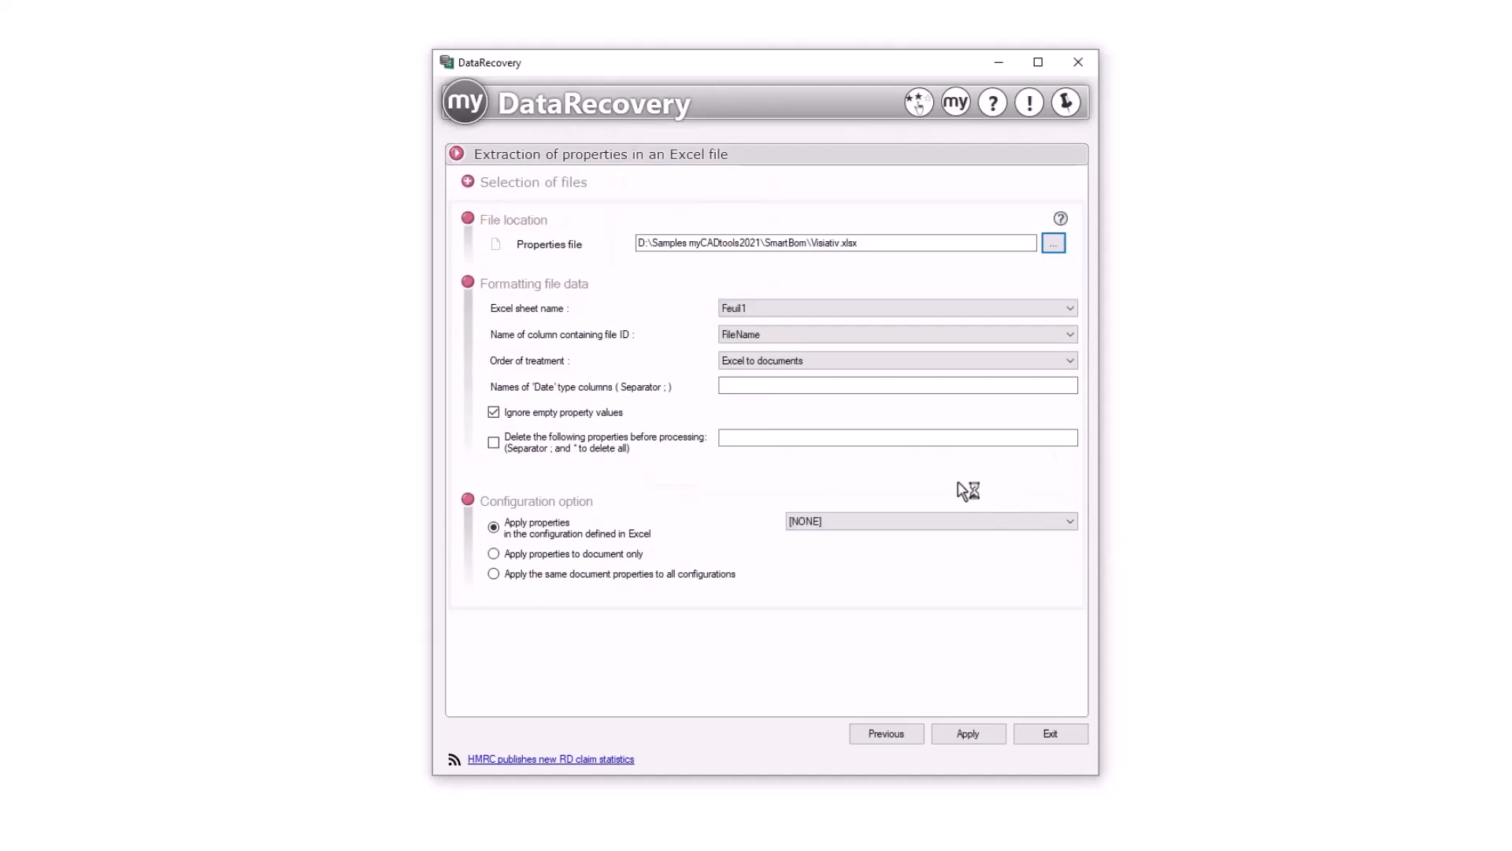
Step: Check the Excel sheet name and the file ID column selected for the import
{"action": "left_click", "coordinate": [1039, 315]}
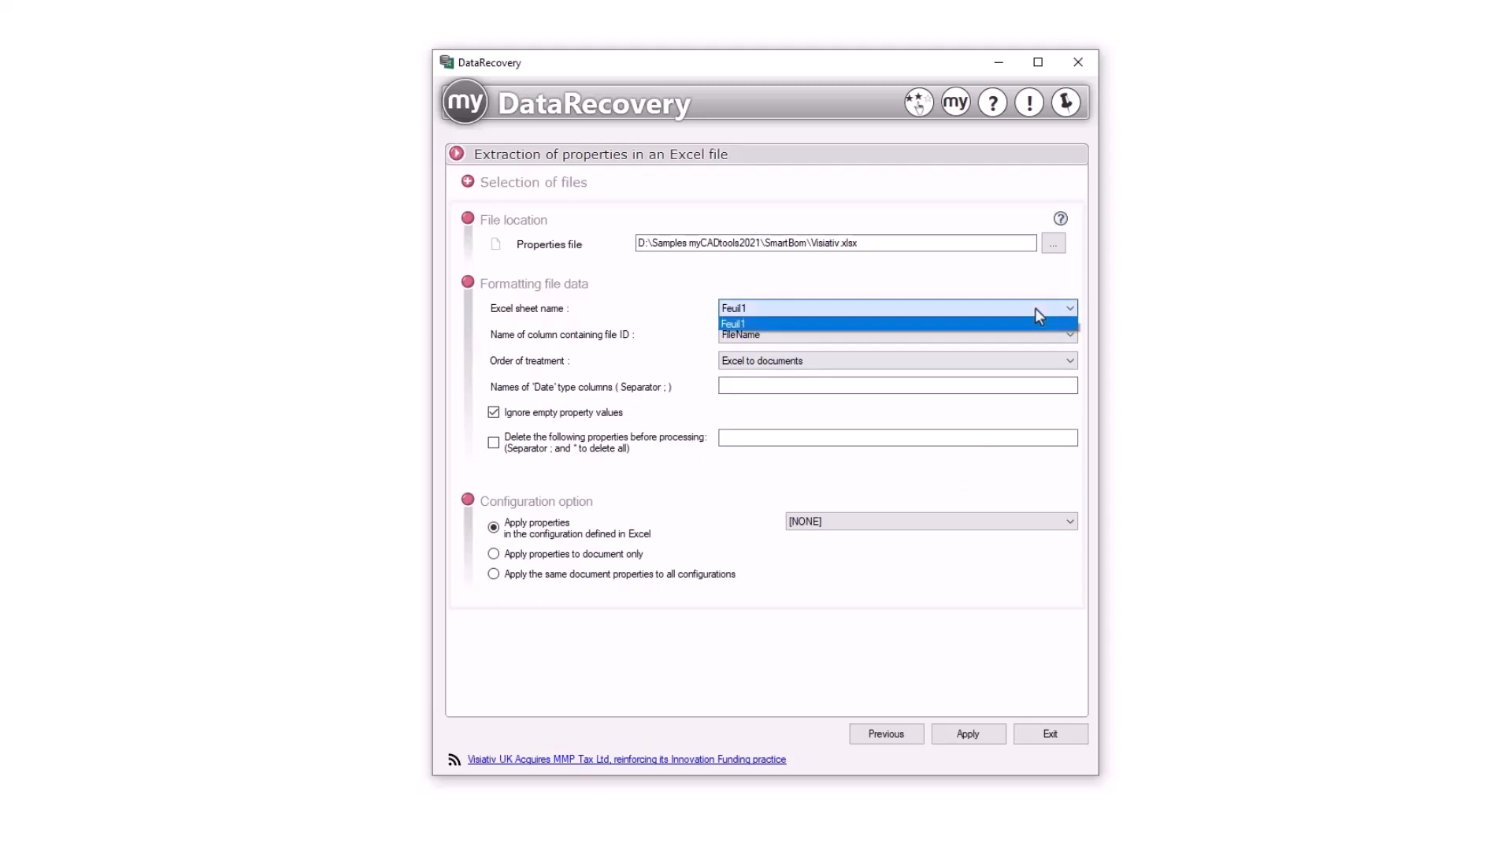
{"action": "left_click", "coordinate": [1040, 315]}
{"action": "key", "text": "Tab"}
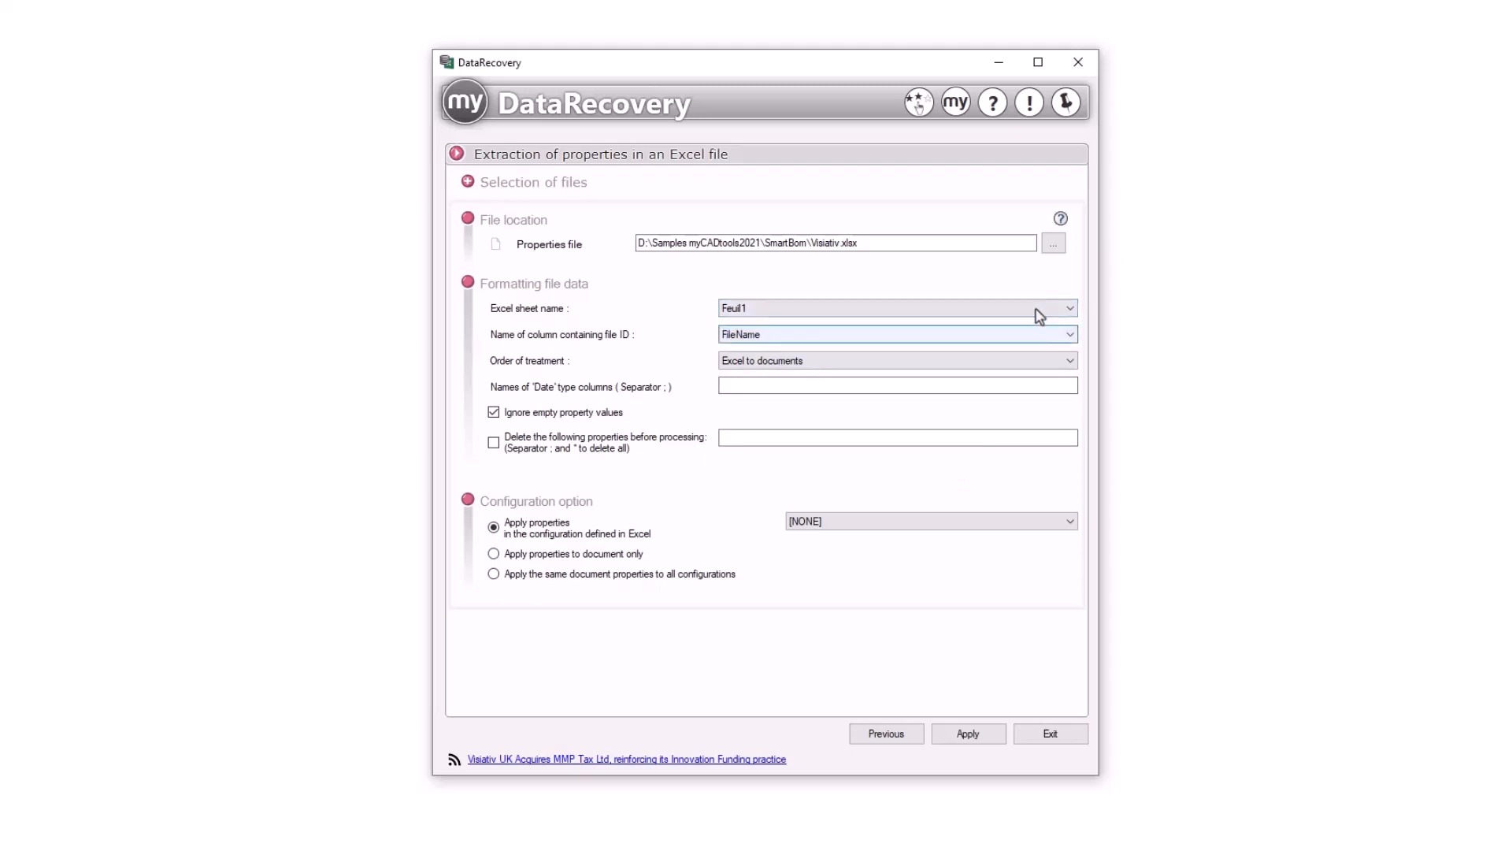
{"action": "left_click", "coordinate": [1056, 339]}
{"action": "left_click", "coordinate": [1057, 339]}
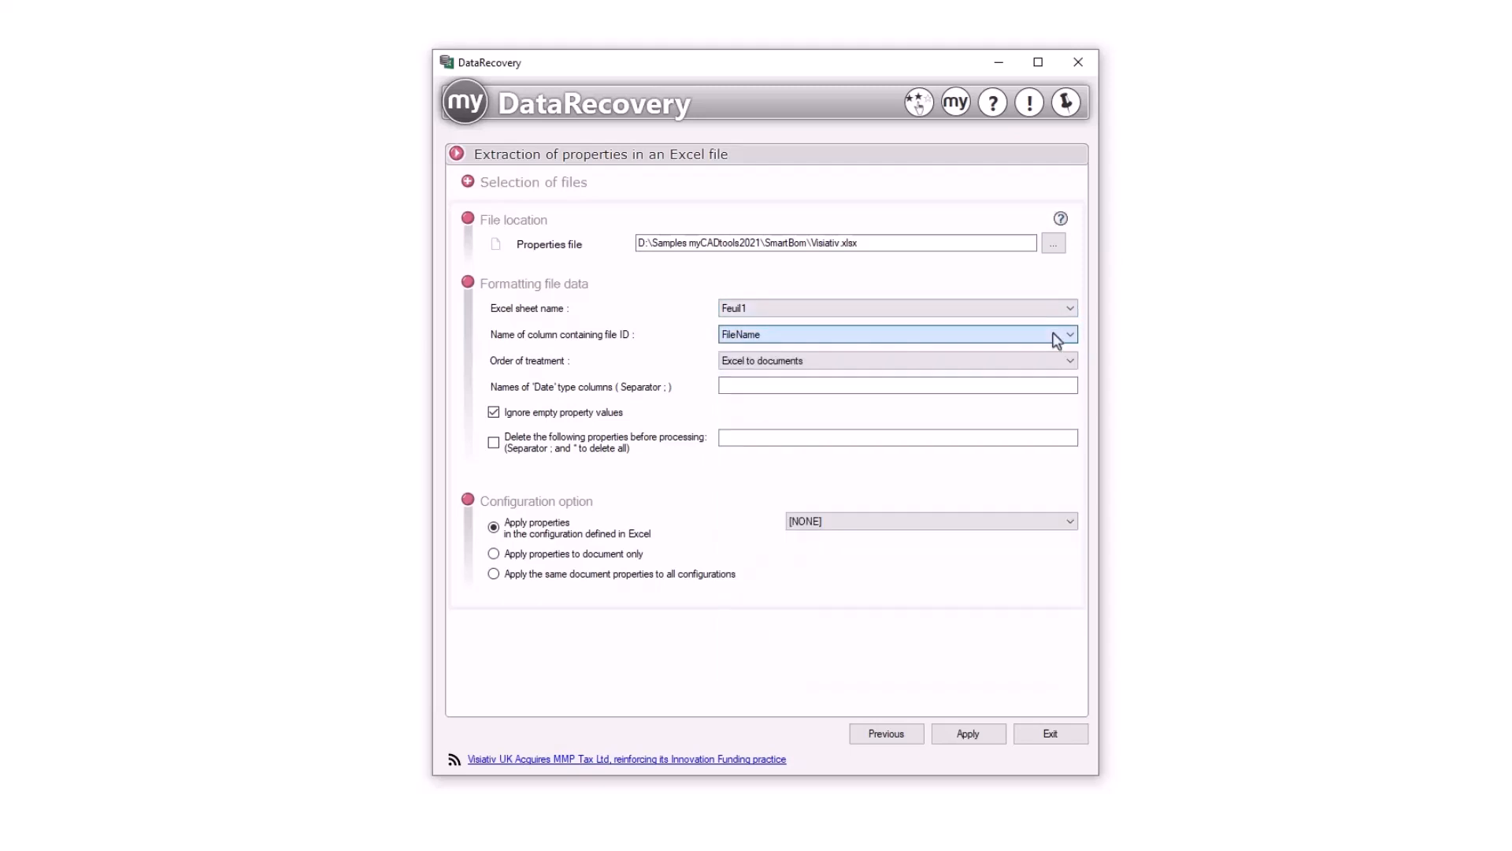
{"action": "key", "text": "Tab"}
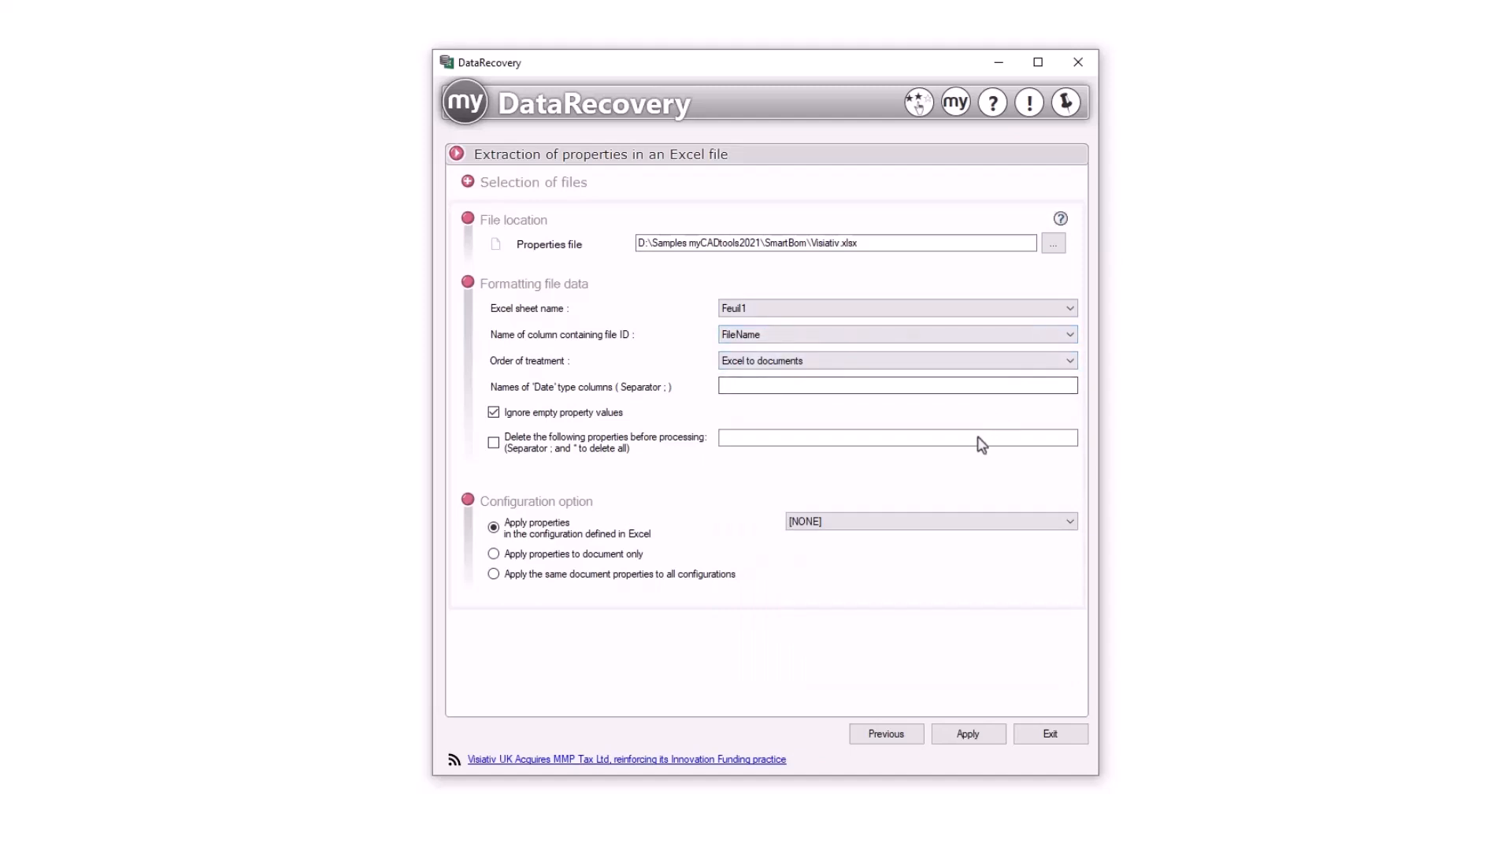
Step: Apply the Excel properties to the documents and decline viewing the report
{"action": "left_click", "coordinate": [969, 734]}
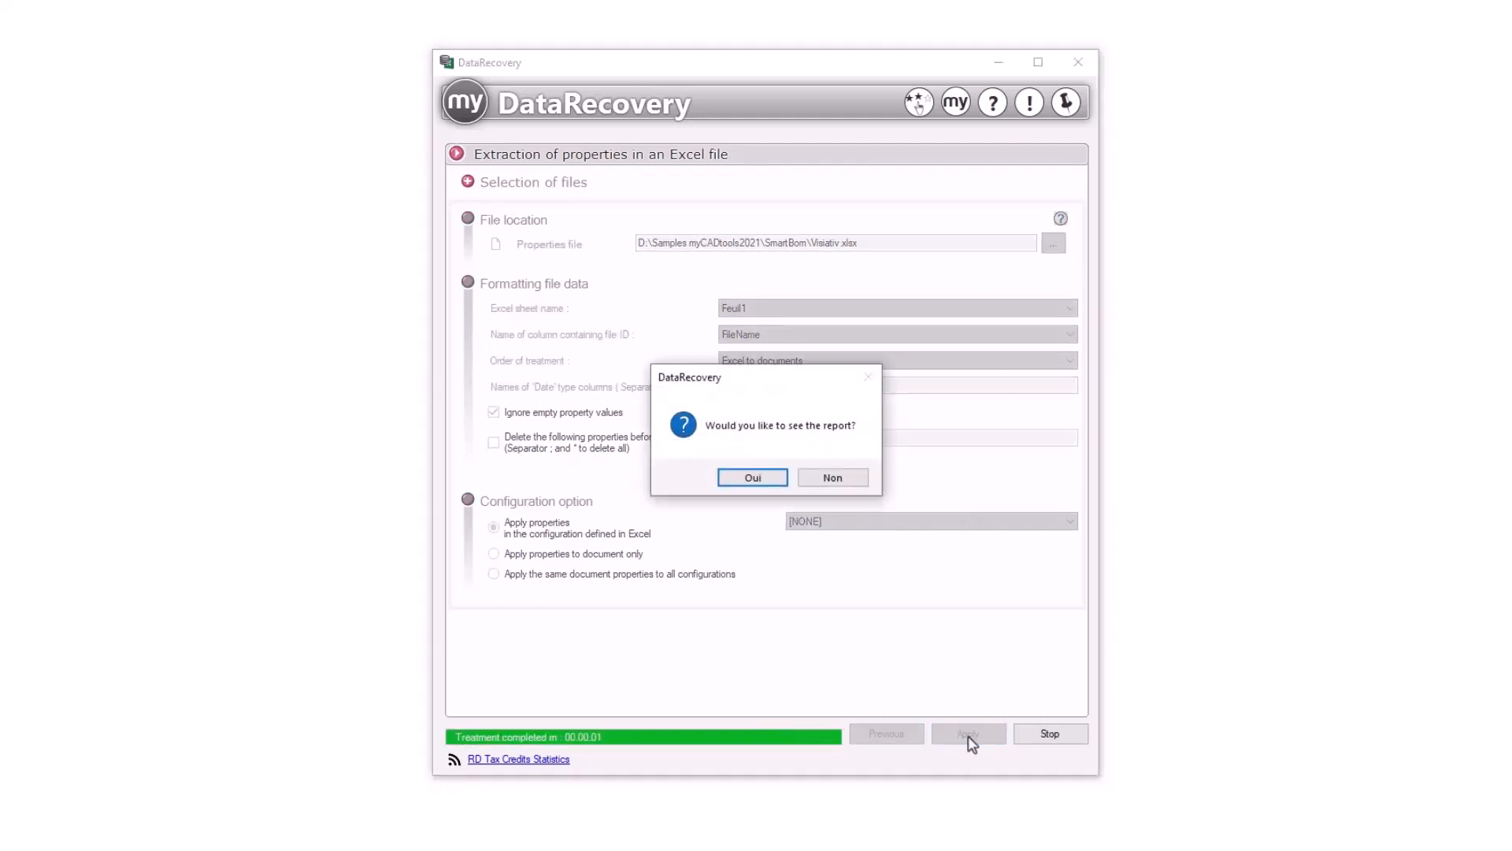
{"action": "left_click", "coordinate": [835, 478]}
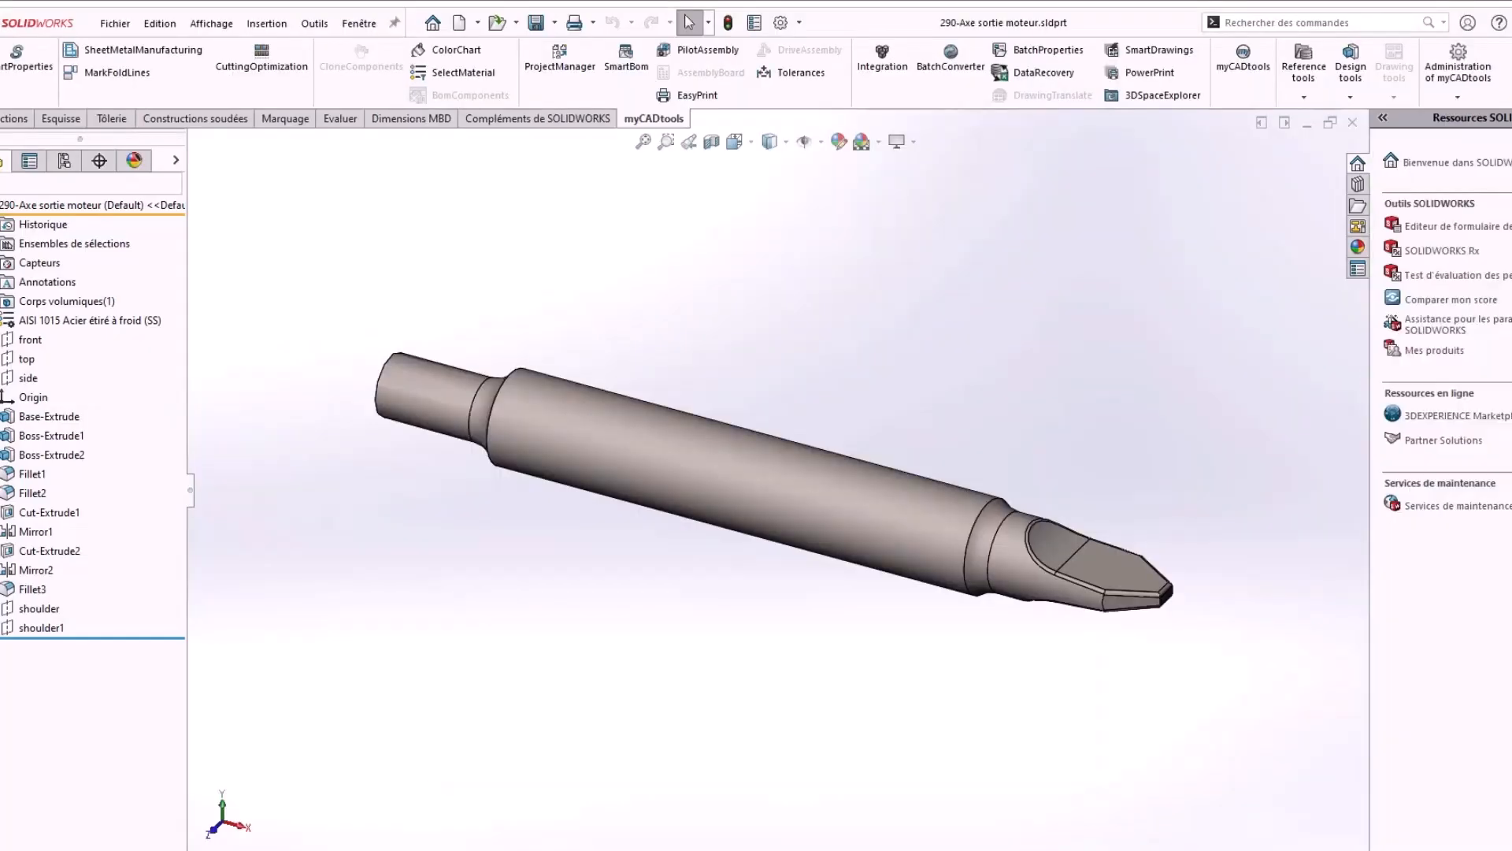
Step: In SOLIDWORKS, open the custom properties of the part 290-Axe sortie moteur and check its Auteur property
{"action": "left_click", "coordinate": [754, 23]}
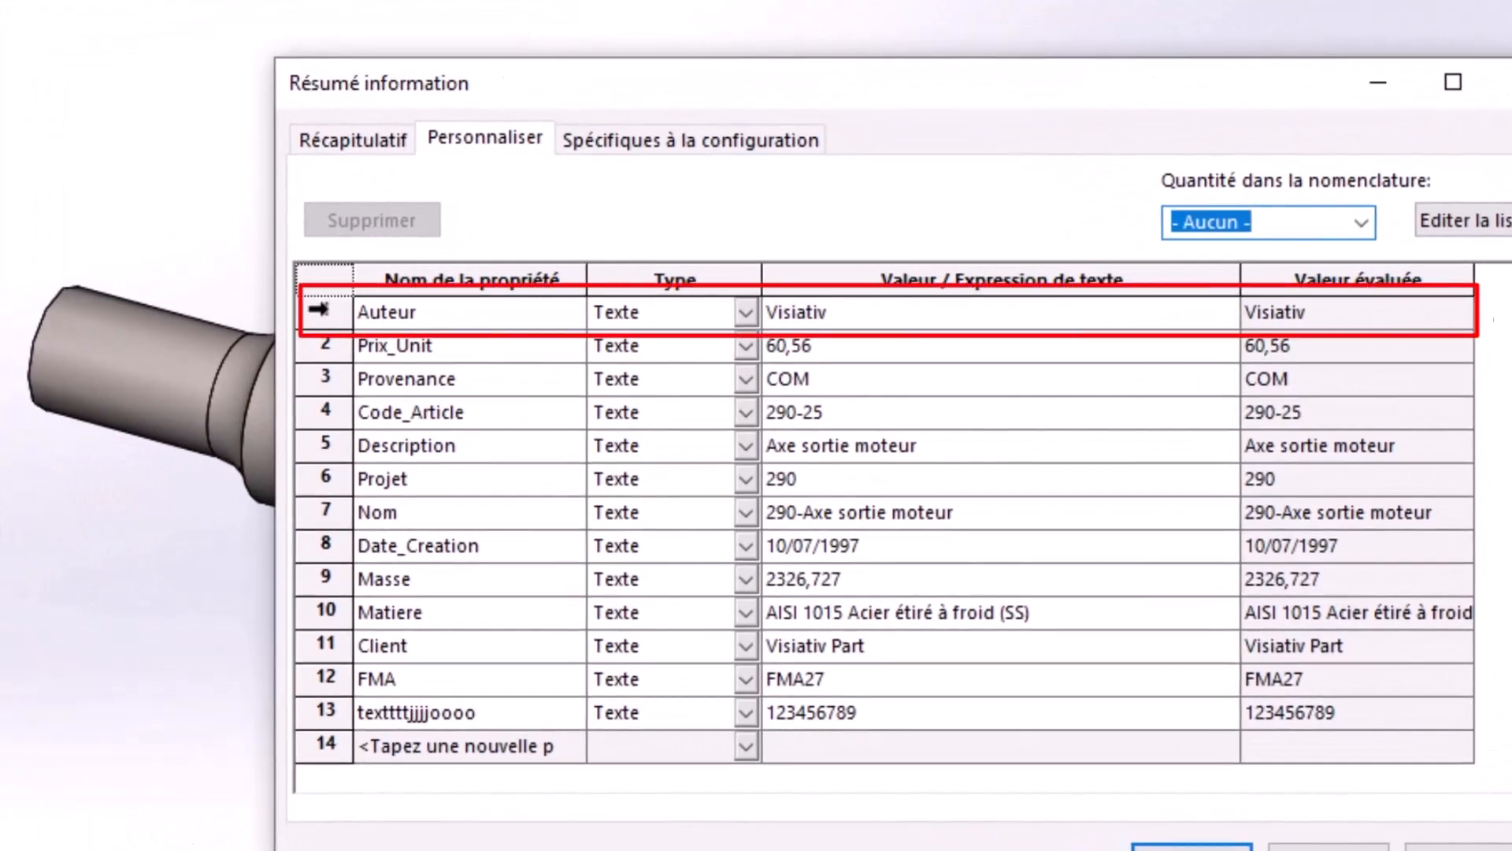
{"action": "left_click", "coordinate": [319, 309]}
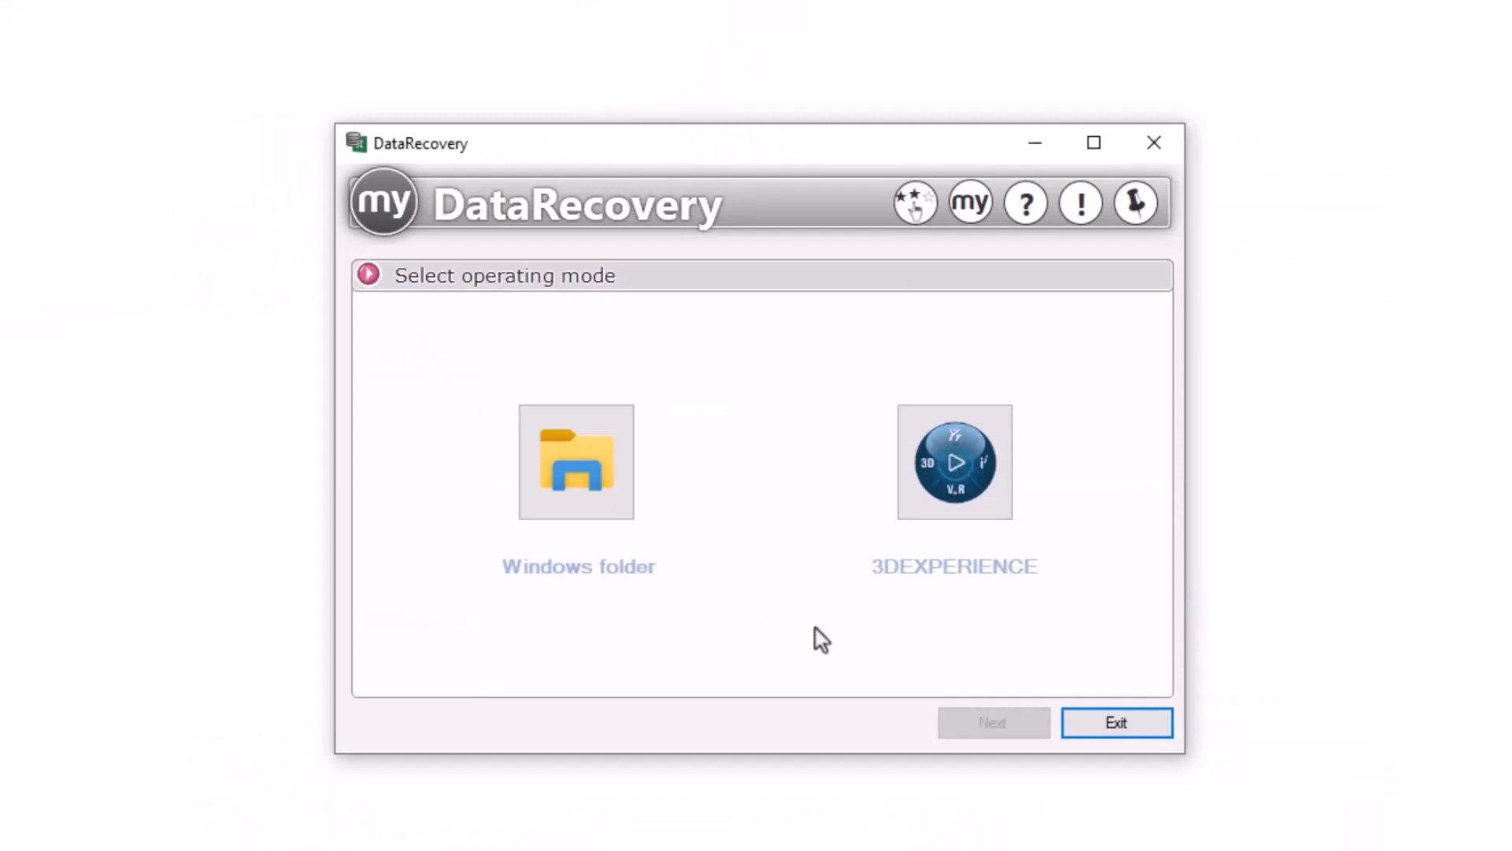
Step: In DataRecovery, choose the 3DEXPERIENCE operating mode and connect to the database with the tenant, user identifier and account password
{"action": "left_click", "coordinate": [962, 470]}
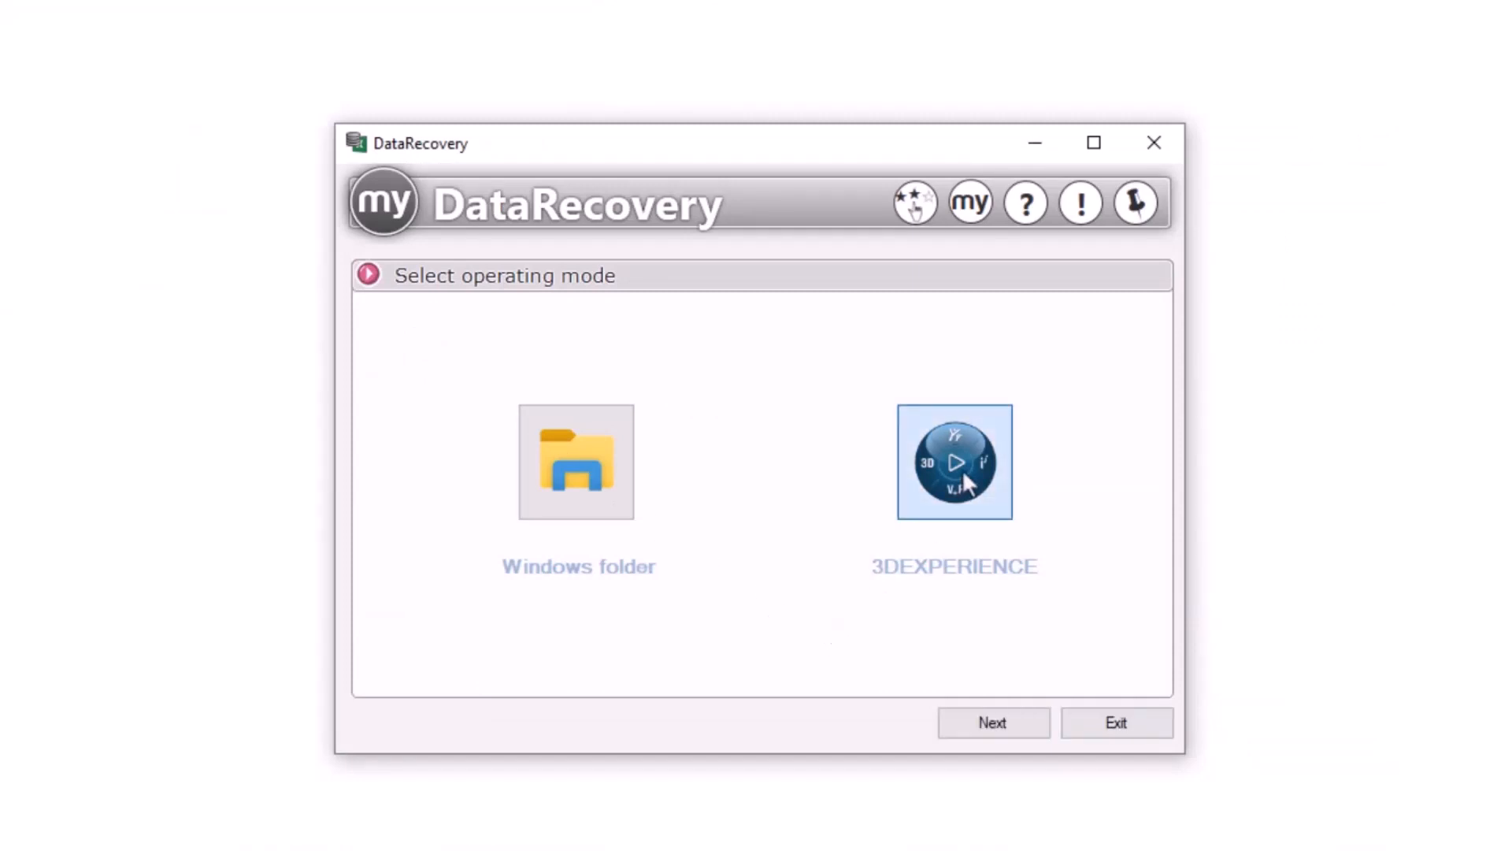
{"action": "left_click", "coordinate": [994, 722]}
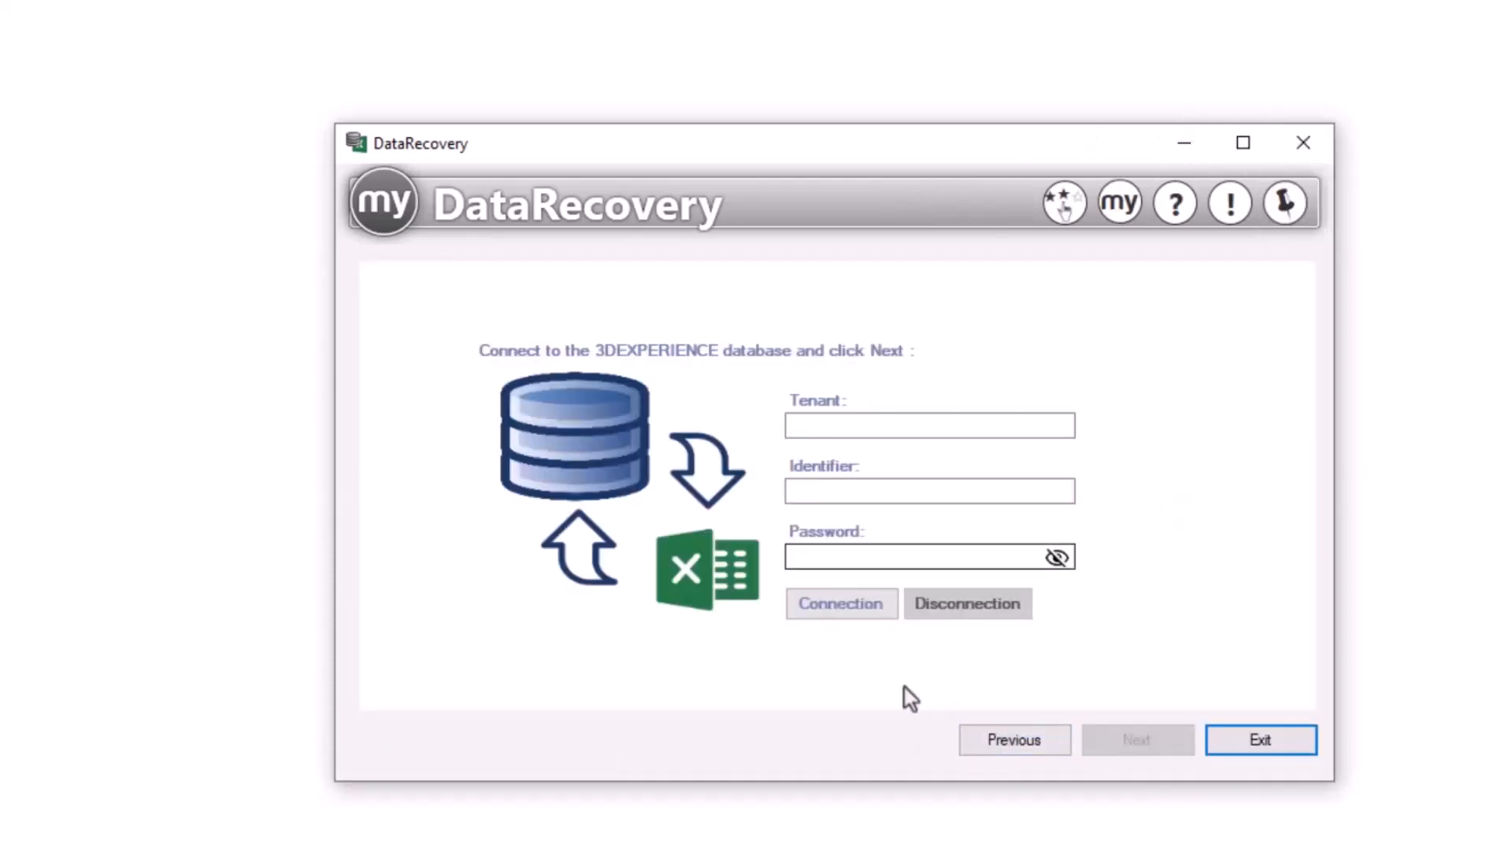
{"action": "left_click", "coordinate": [853, 429]}
{"action": "key", "text": "ctrl+v"}
{"action": "left_click", "coordinate": [820, 489]}
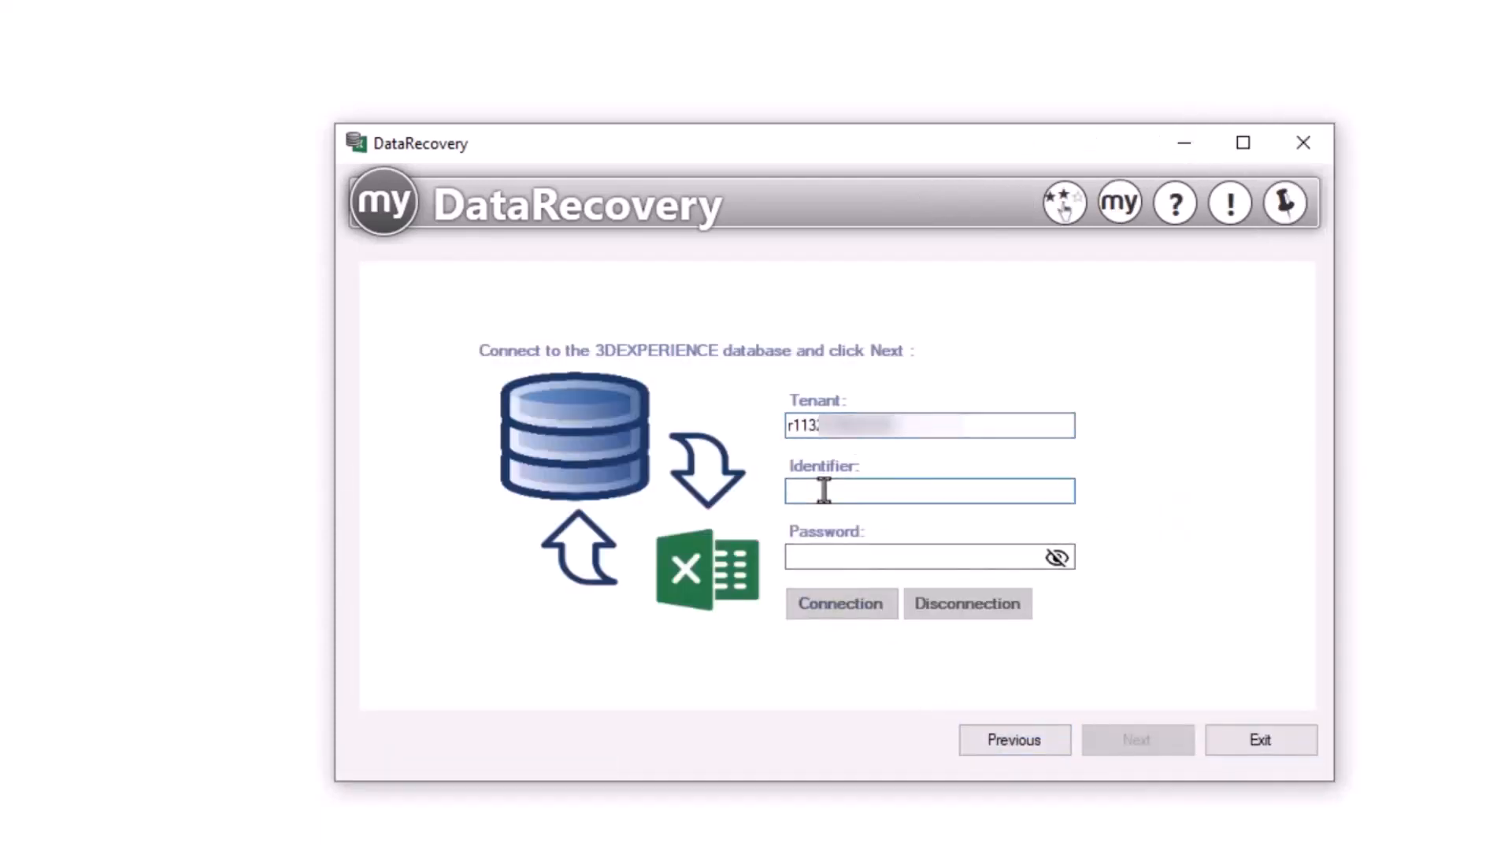
{"action": "key", "text": "ctrl+v"}
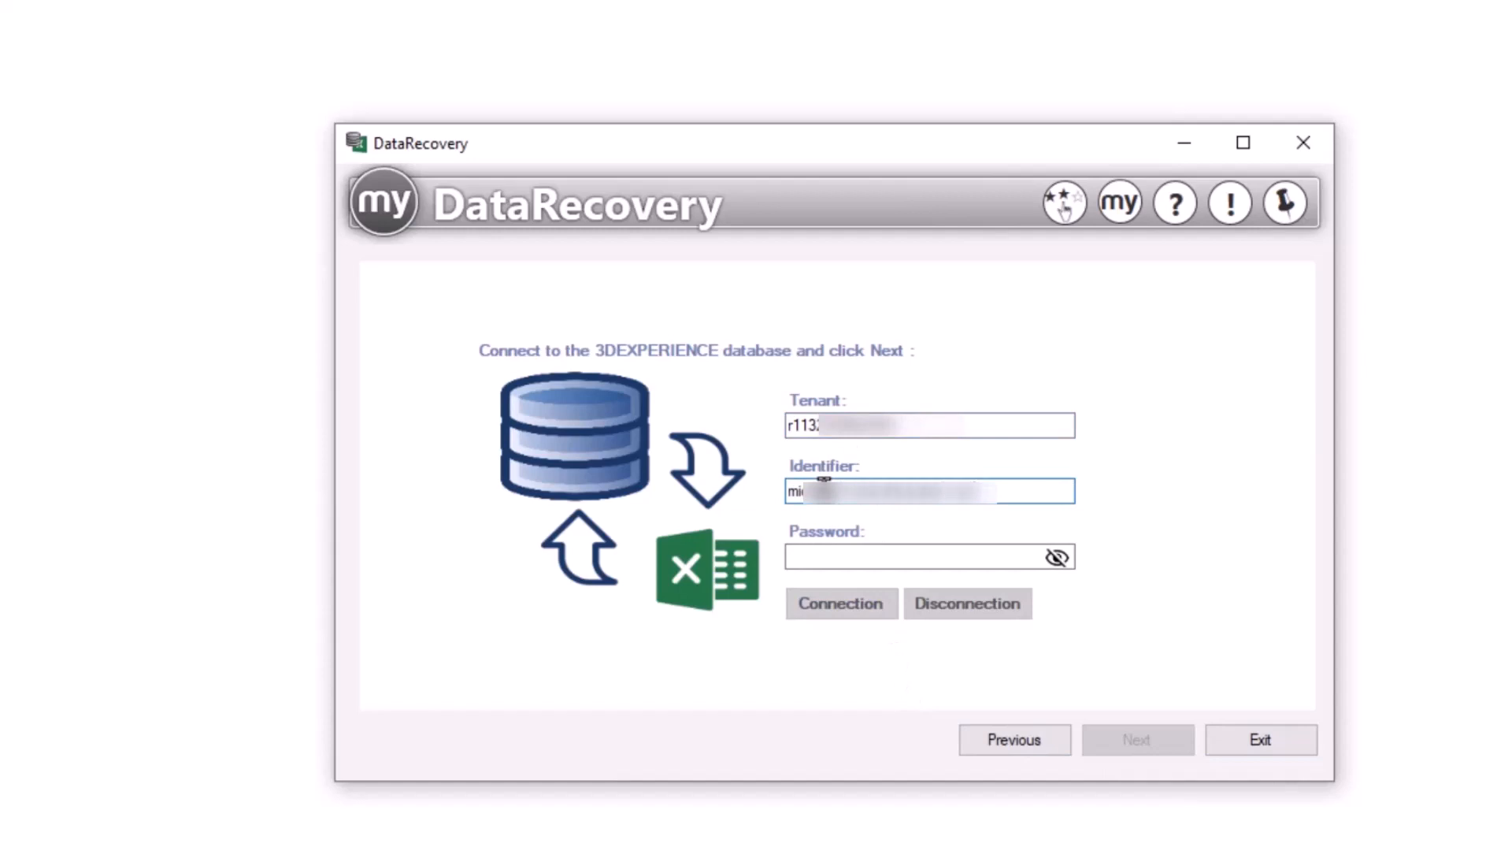
{"action": "key", "text": "Tab"}
{"action": "type", "text": "*******"}
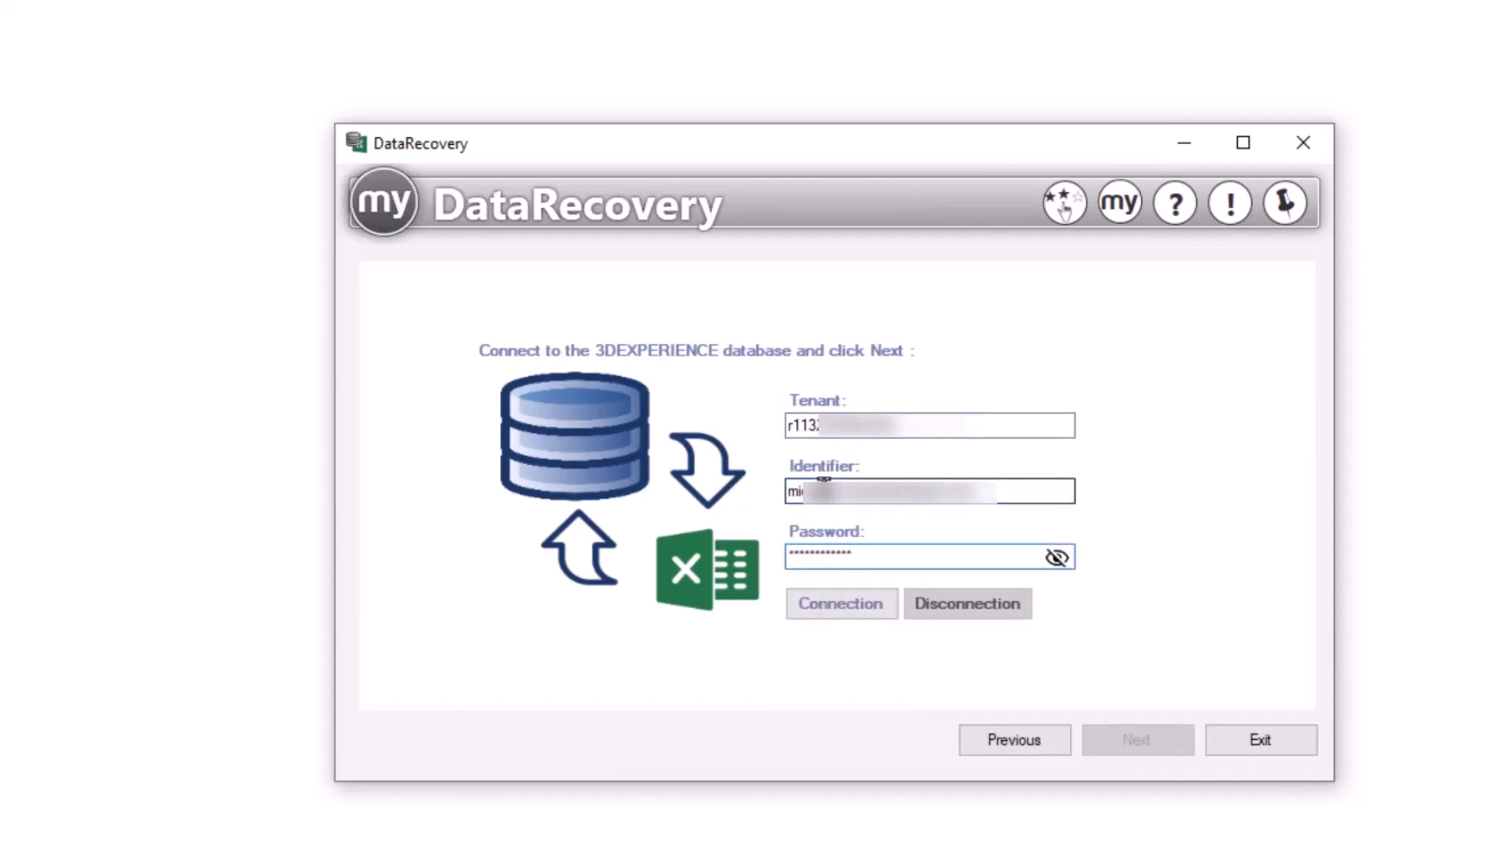
{"action": "left_click", "coordinate": [849, 612]}
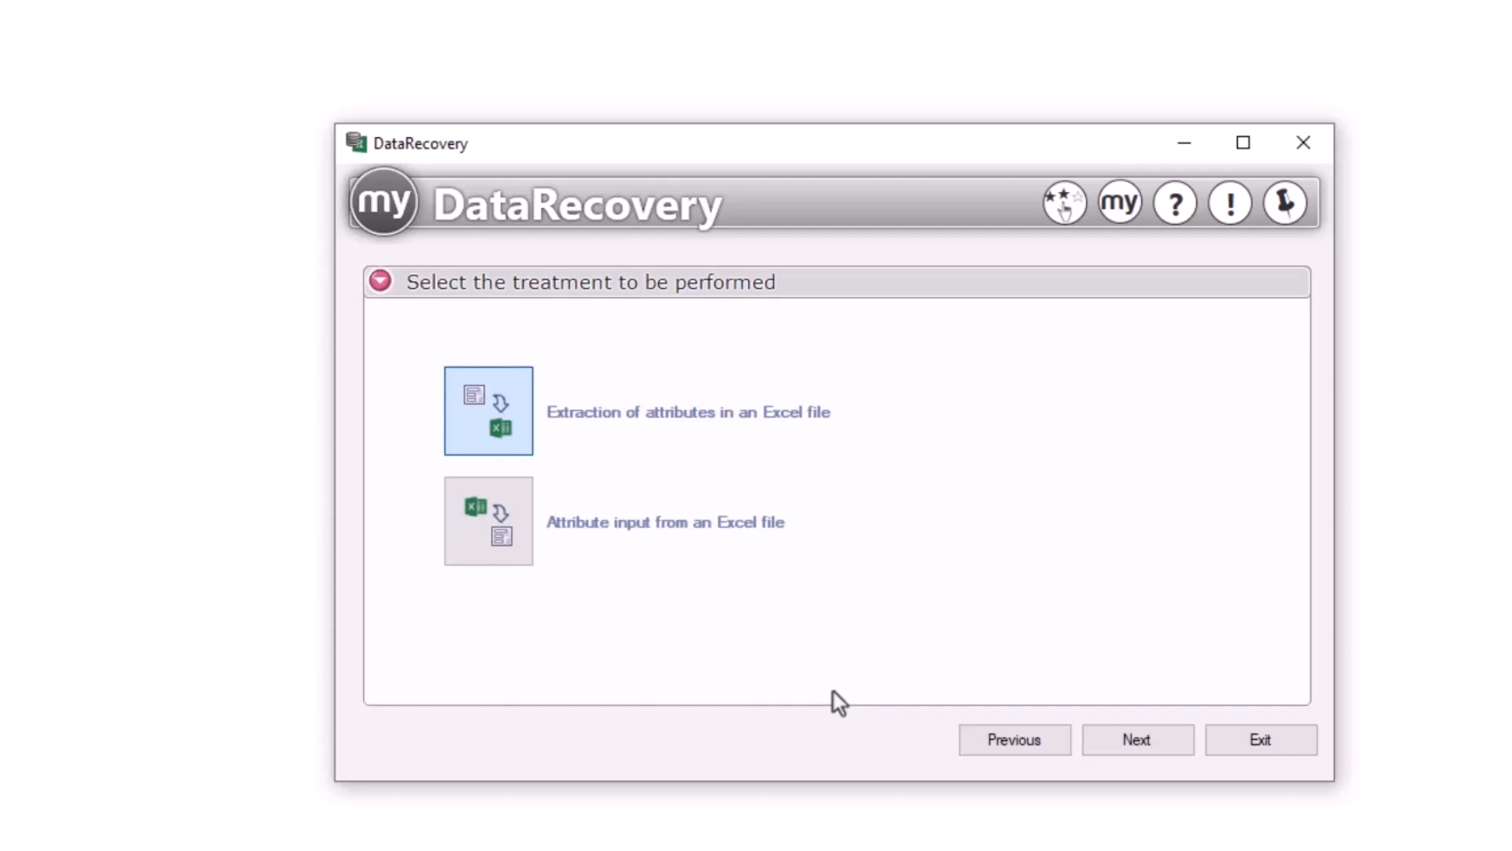
Step: Start the extraction of attributes in an Excel file and select the Remorque bookmark as the 3DEXPERIENCE source
{"action": "left_click", "coordinate": [1130, 743]}
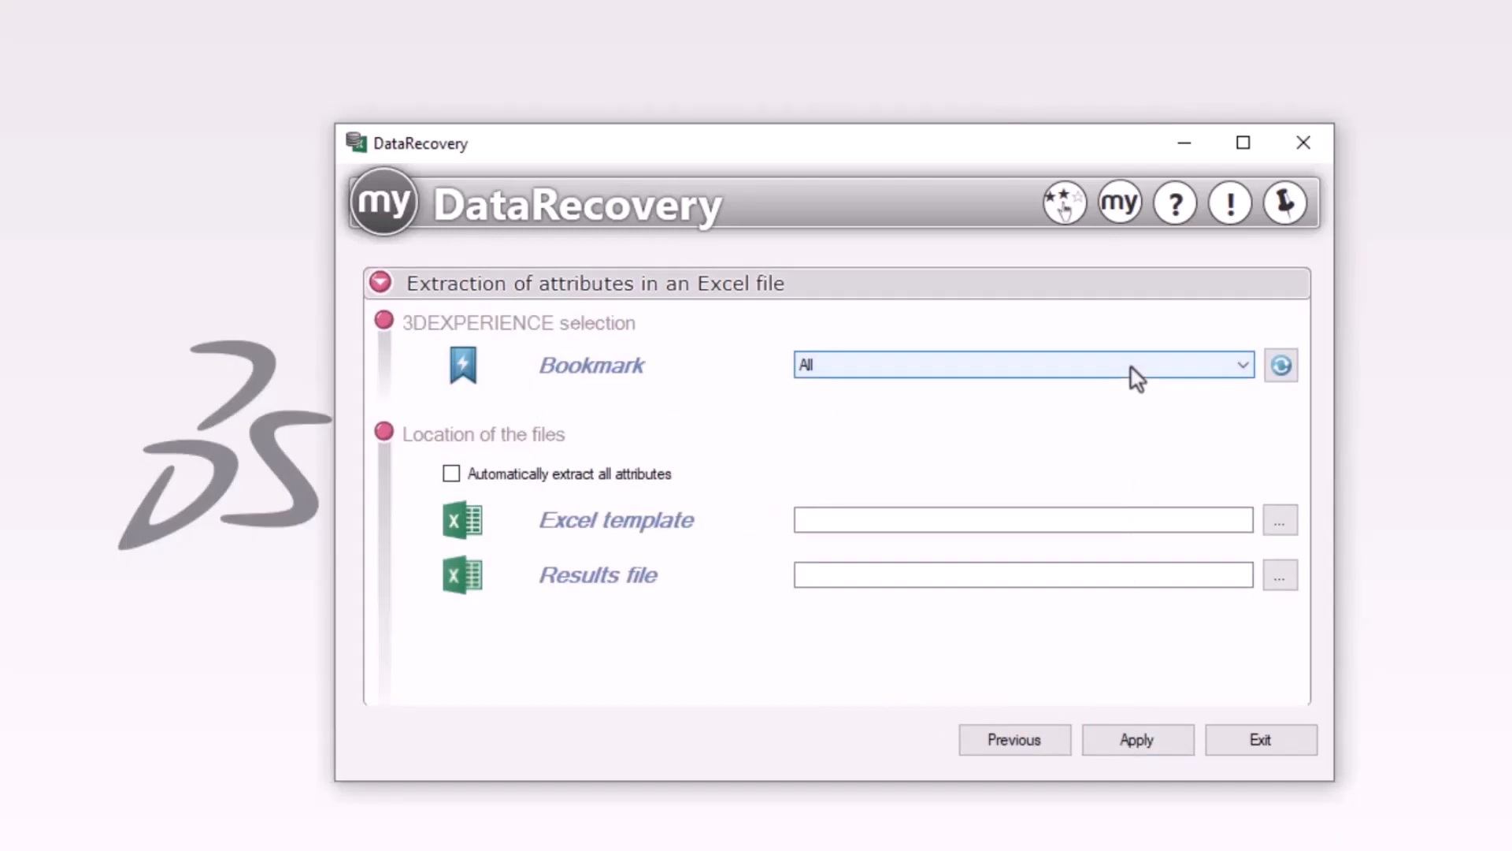
{"action": "left_click", "coordinate": [1132, 368]}
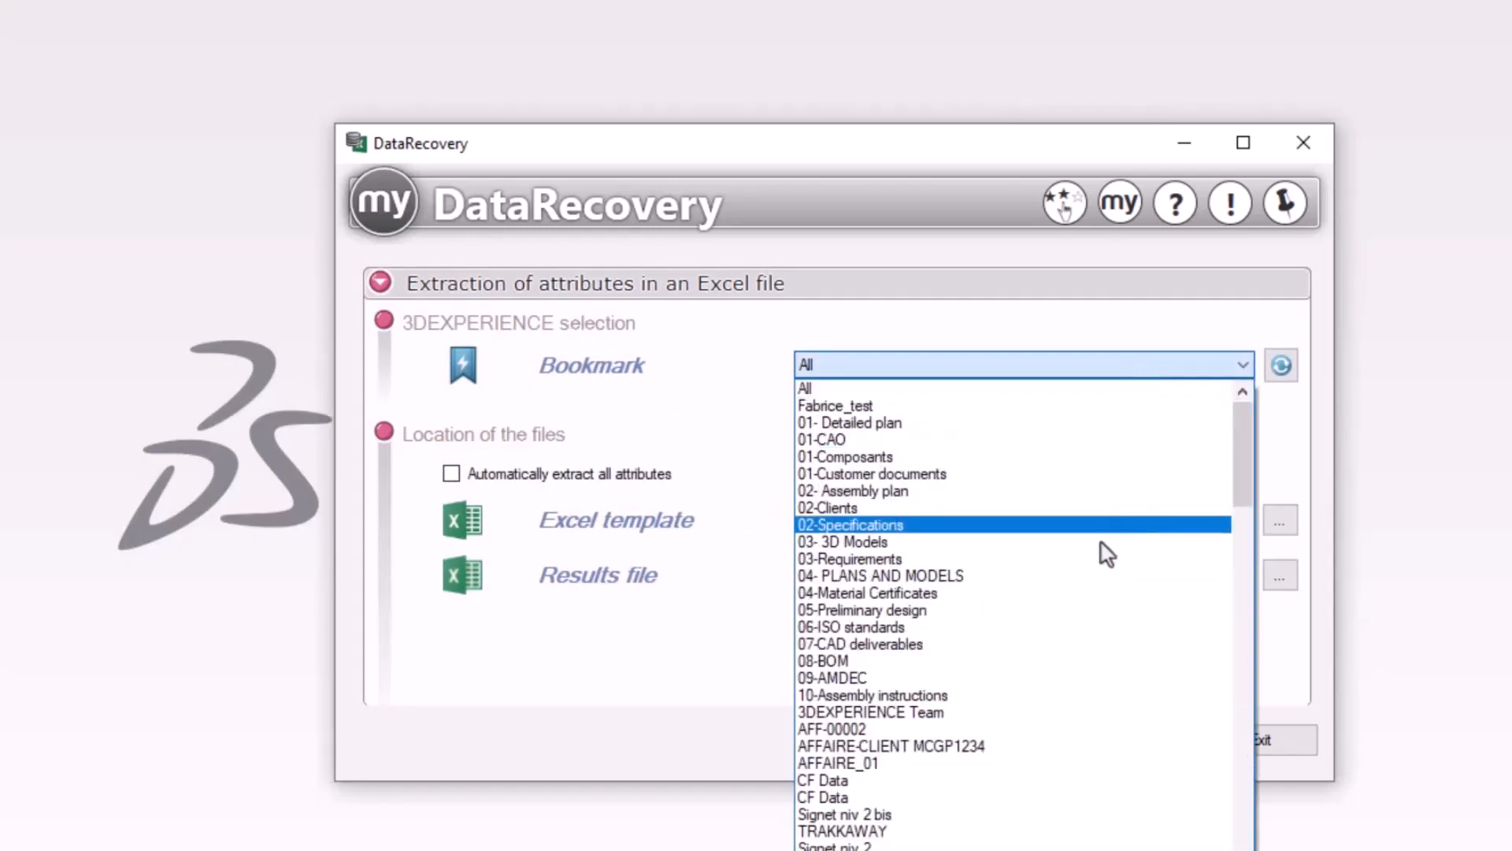
{"action": "scroll", "coordinate": [1106, 555], "scroll_direction": "down", "scroll_amount": 2}
{"action": "scroll", "coordinate": [1106, 555], "scroll_direction": "down", "scroll_amount": 5}
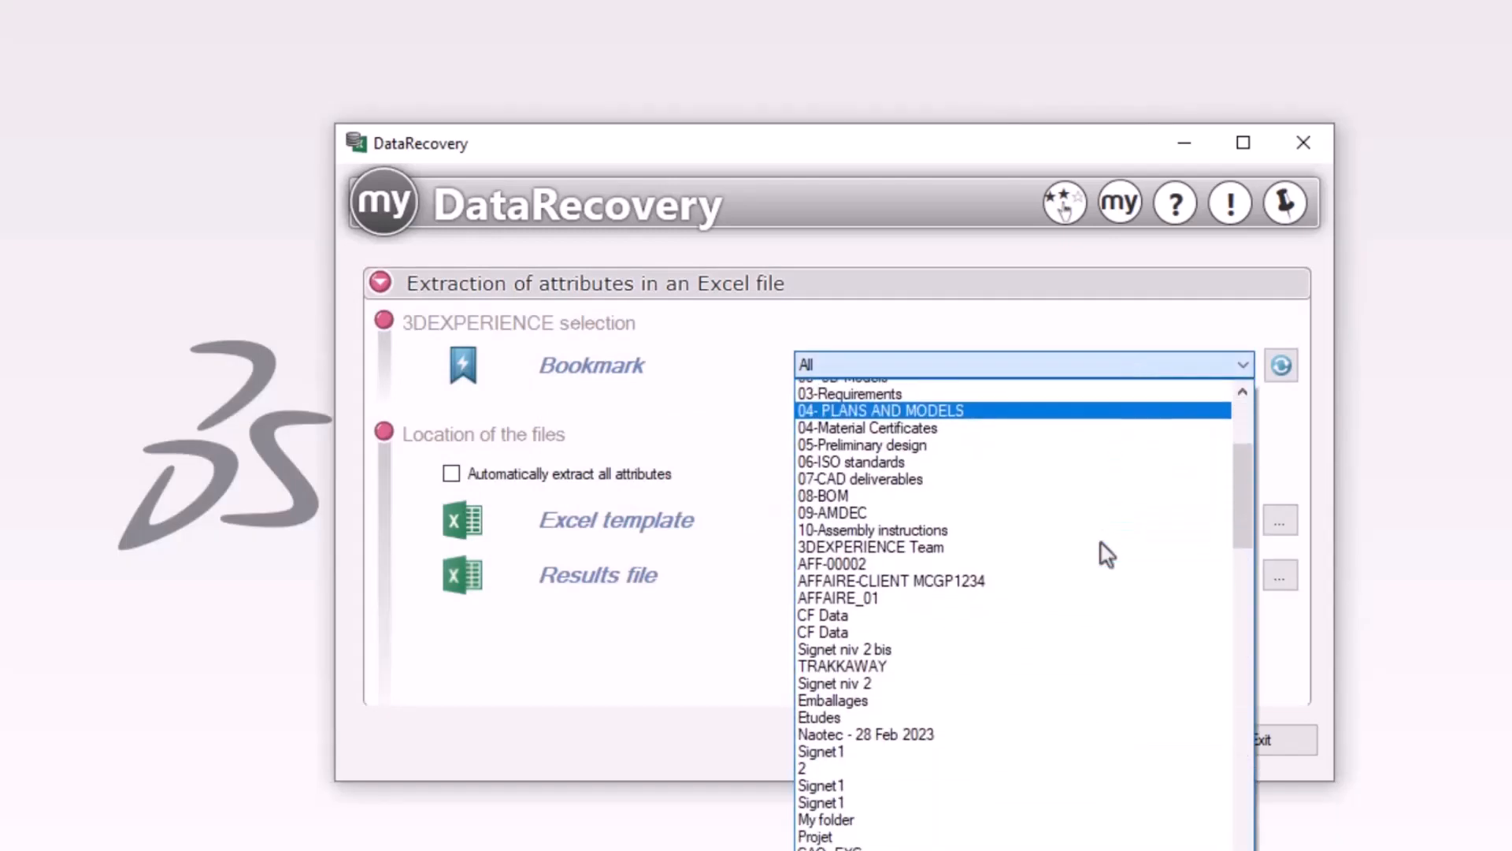
{"action": "scroll", "coordinate": [1107, 555], "scroll_direction": "down", "scroll_amount": 4}
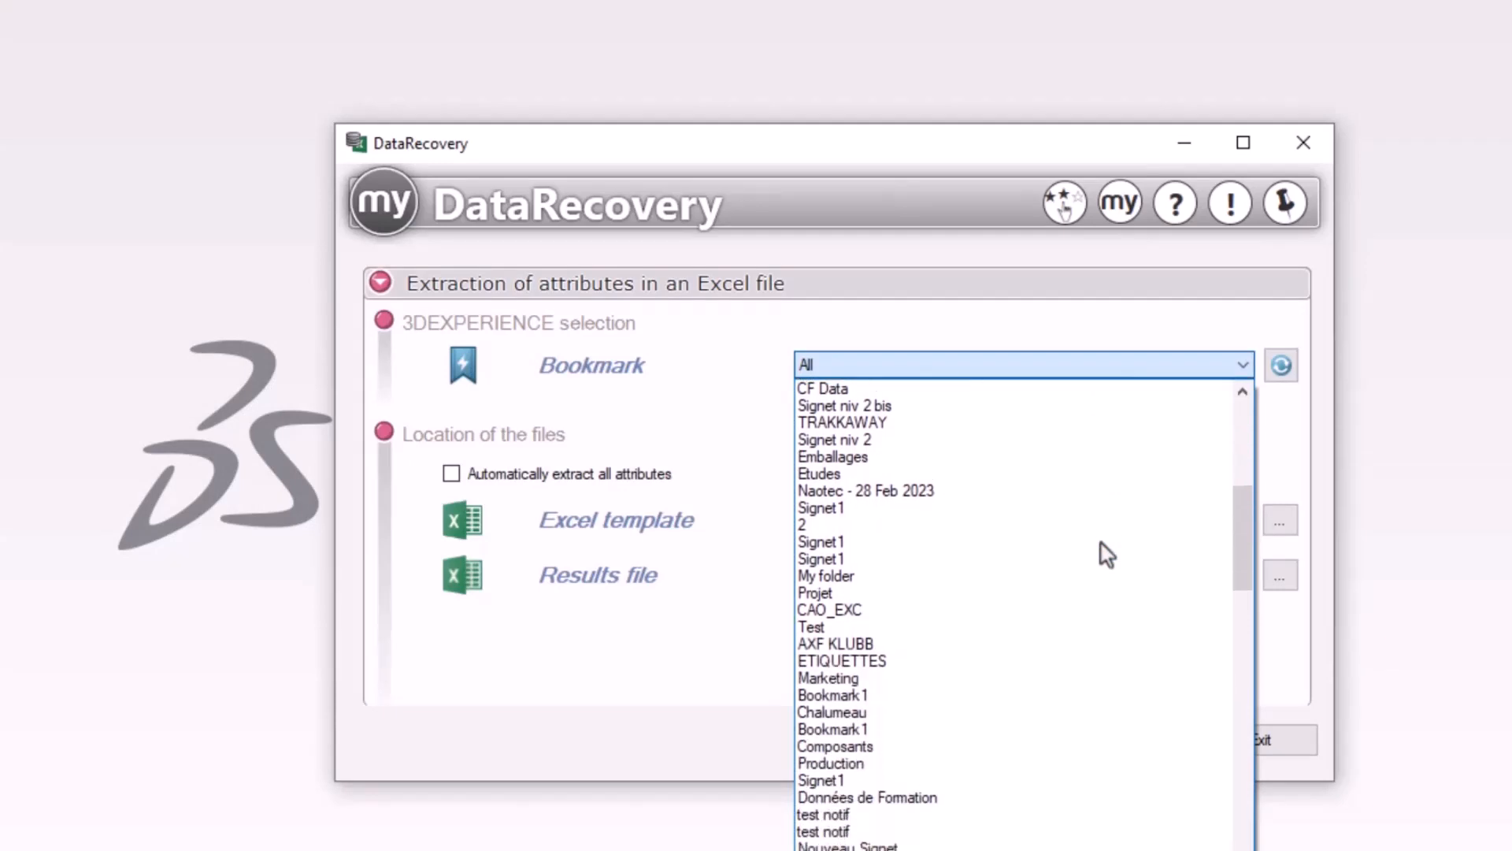
{"action": "scroll", "coordinate": [1107, 556], "scroll_direction": "down", "scroll_amount": 3}
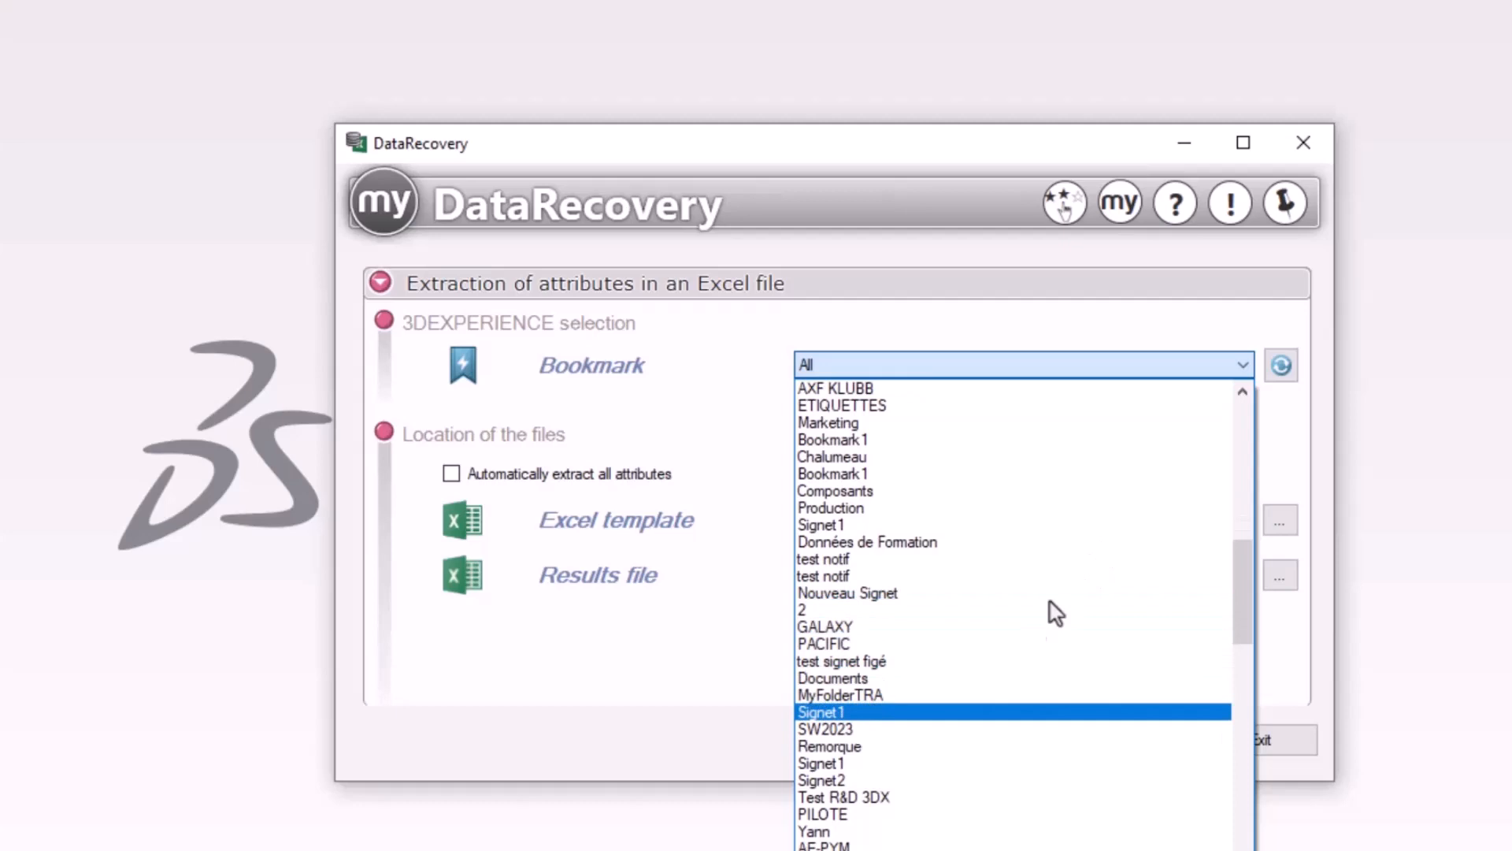
{"action": "left_click", "coordinate": [919, 747]}
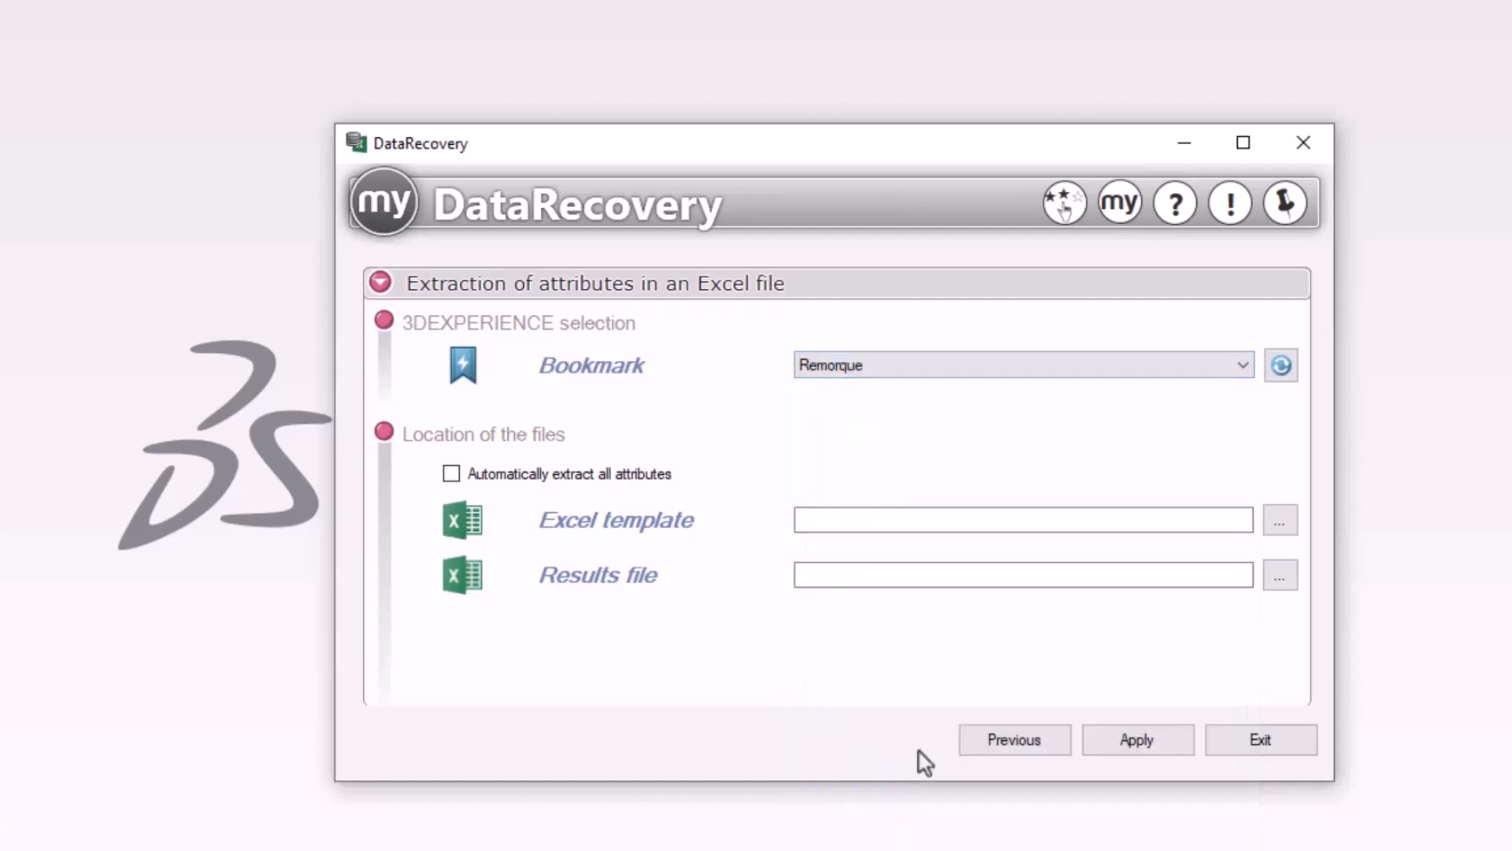
Step: Enable automatic extraction of all attributes and name the results file Visiativ 3DX in the SmartBom folder
{"action": "left_click", "coordinate": [1276, 533]}
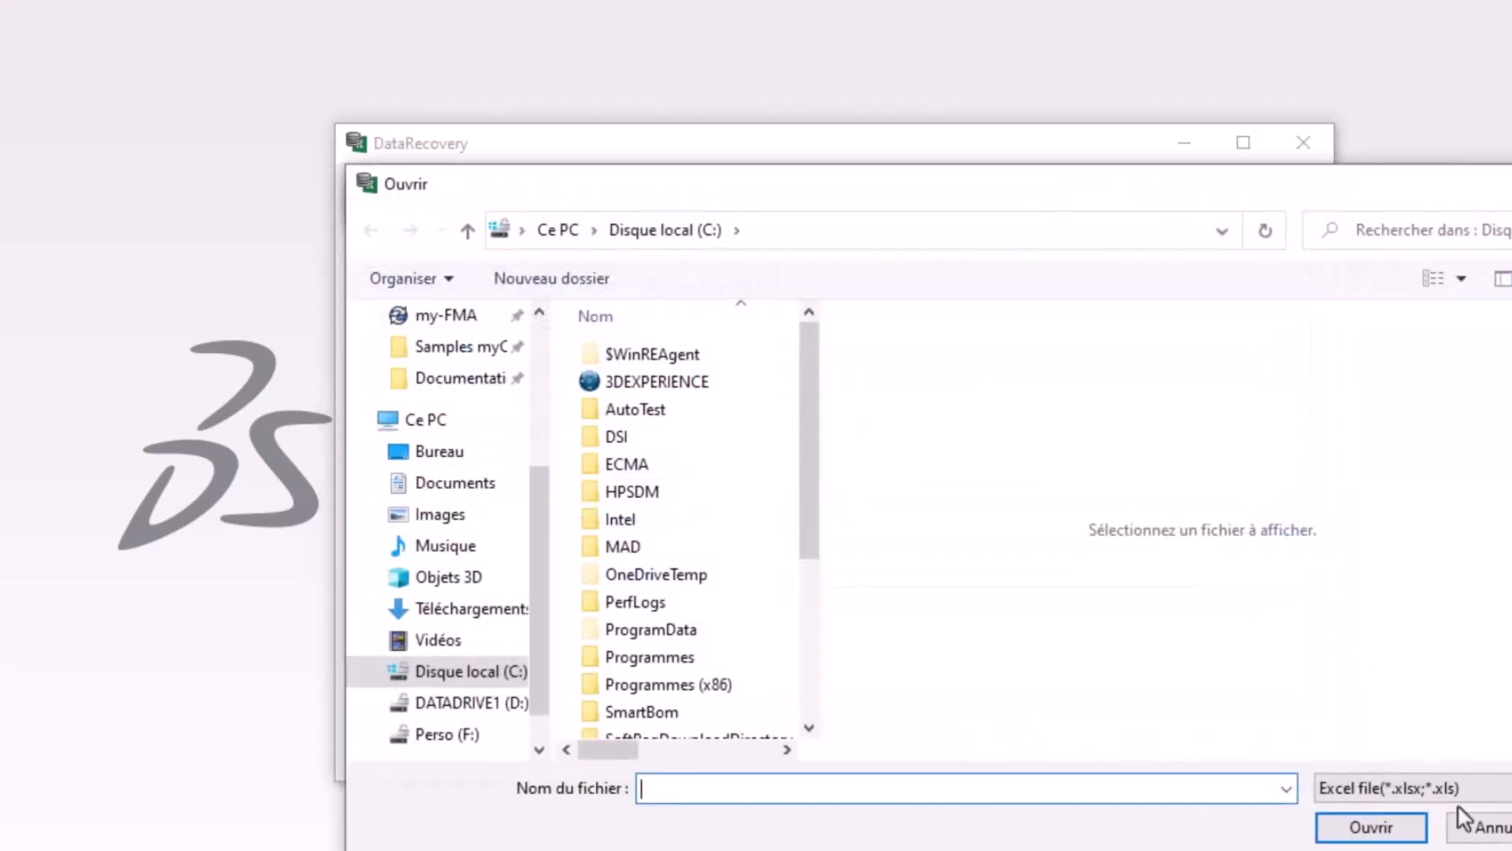
{"action": "left_click", "coordinate": [1481, 829]}
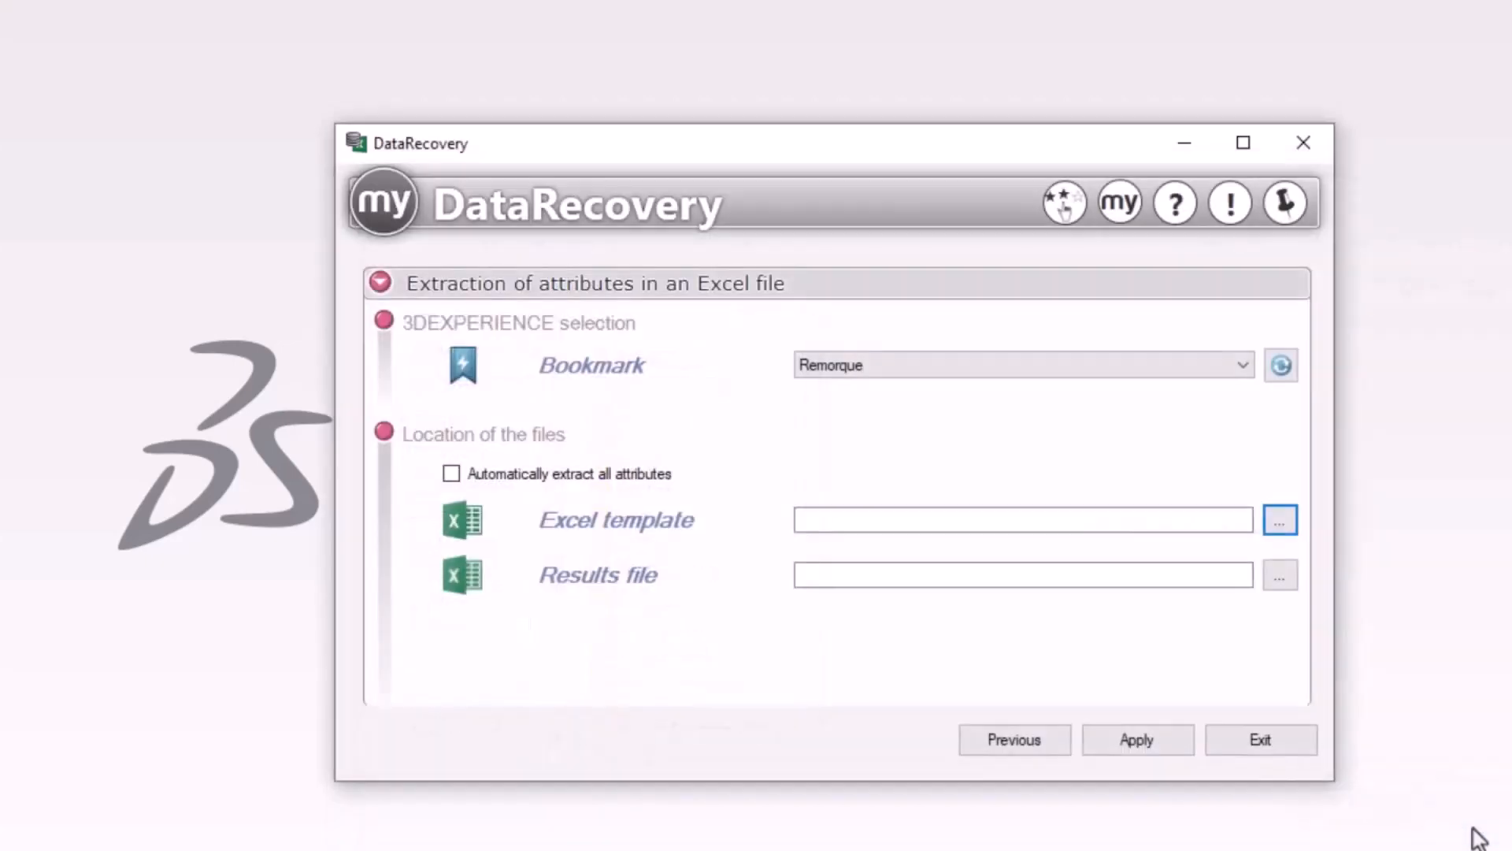
{"action": "left_click", "coordinate": [550, 477]}
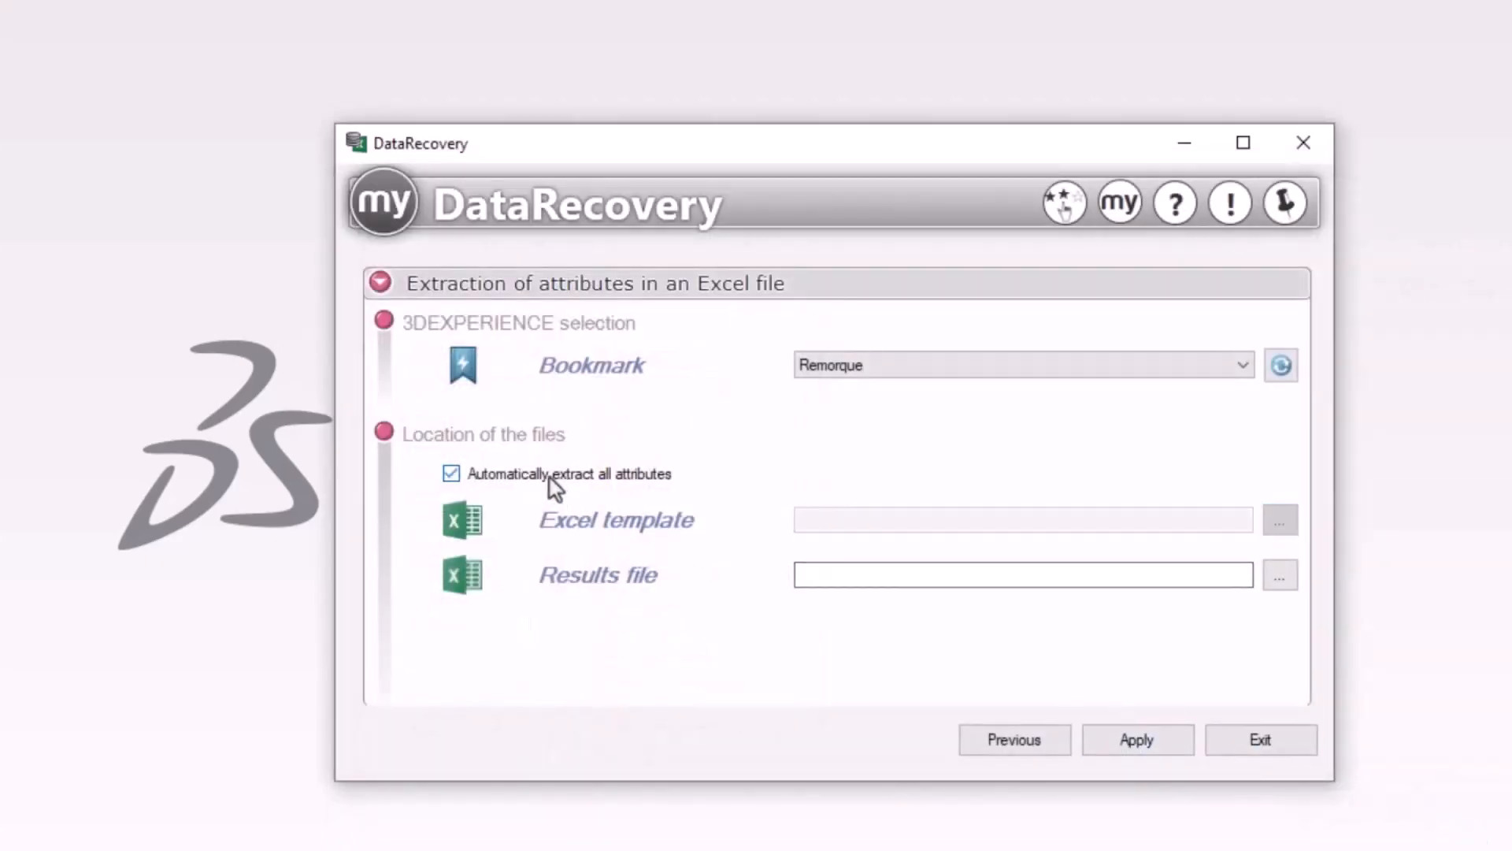
{"action": "left_click", "coordinate": [1277, 584]}
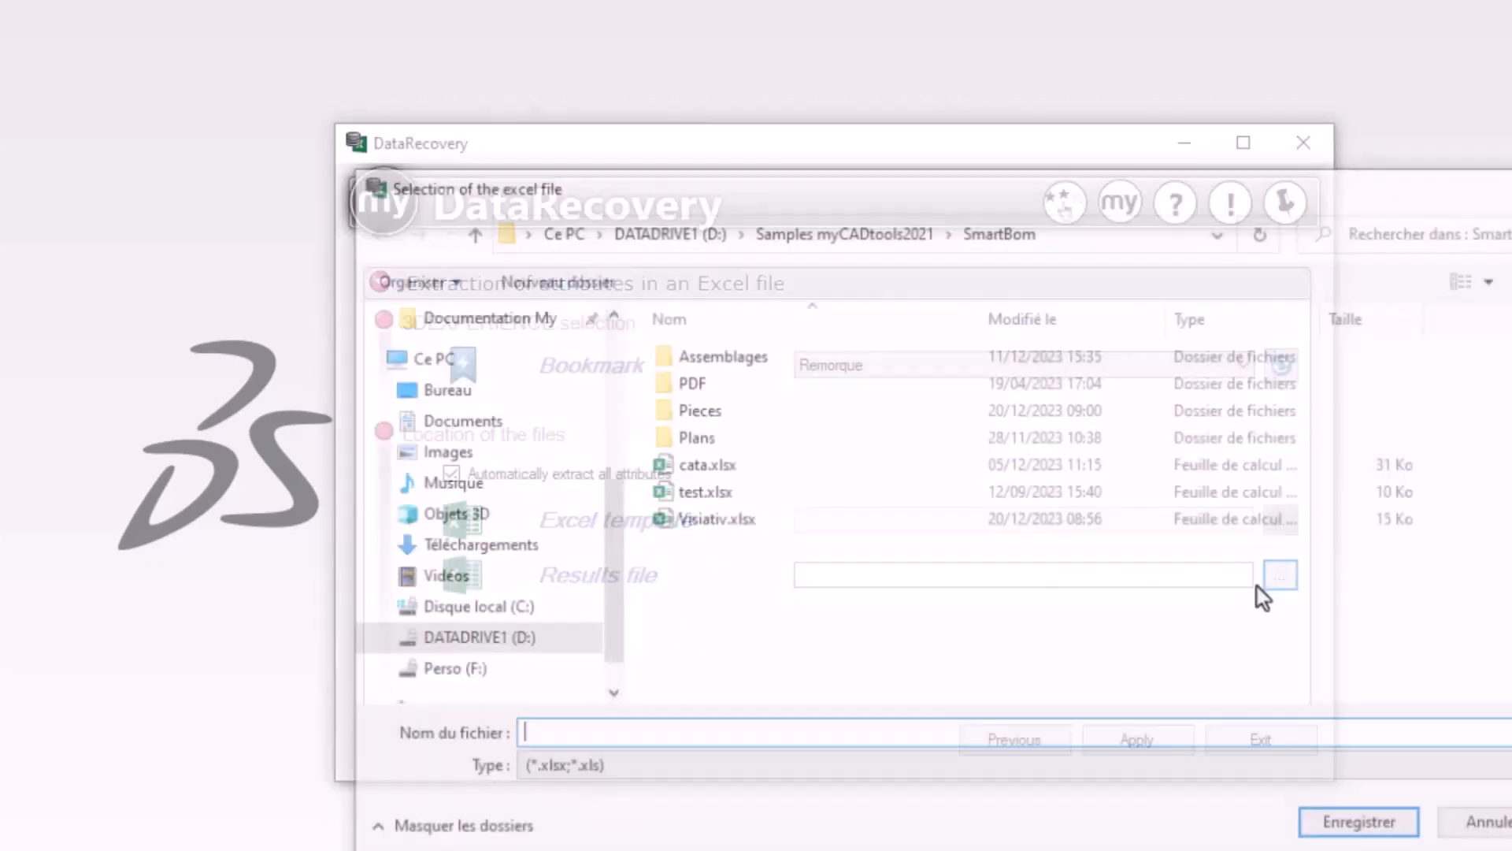
{"action": "type", "text": "Visiativ 3DX"}
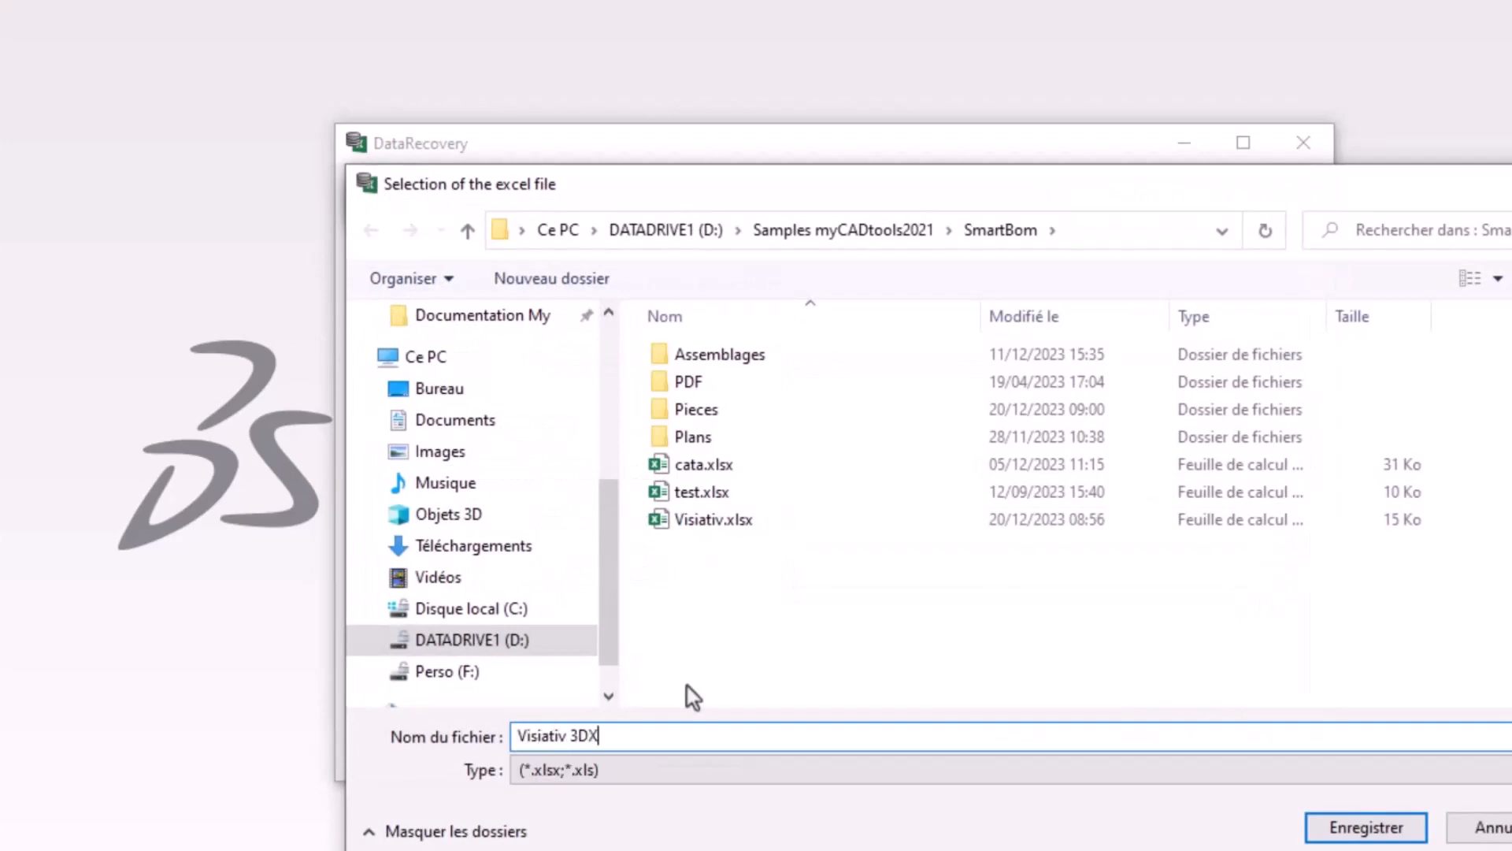
{"action": "key", "text": "Return"}
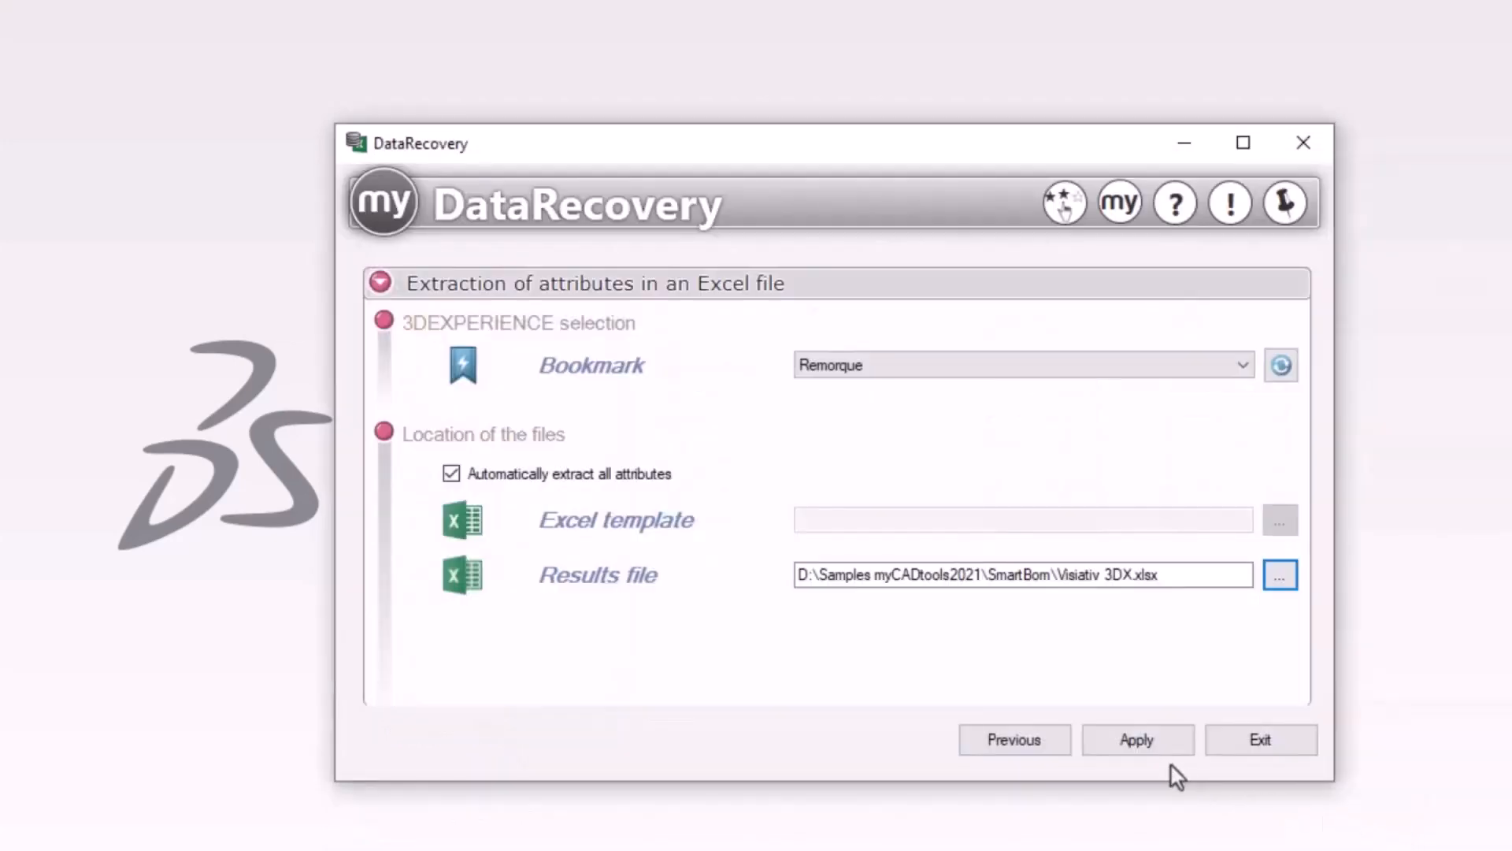
Step: Run the attribute extraction and examine the rows and columns of the Visiativ 3DX workbook in Excel
{"action": "left_click", "coordinate": [1132, 755]}
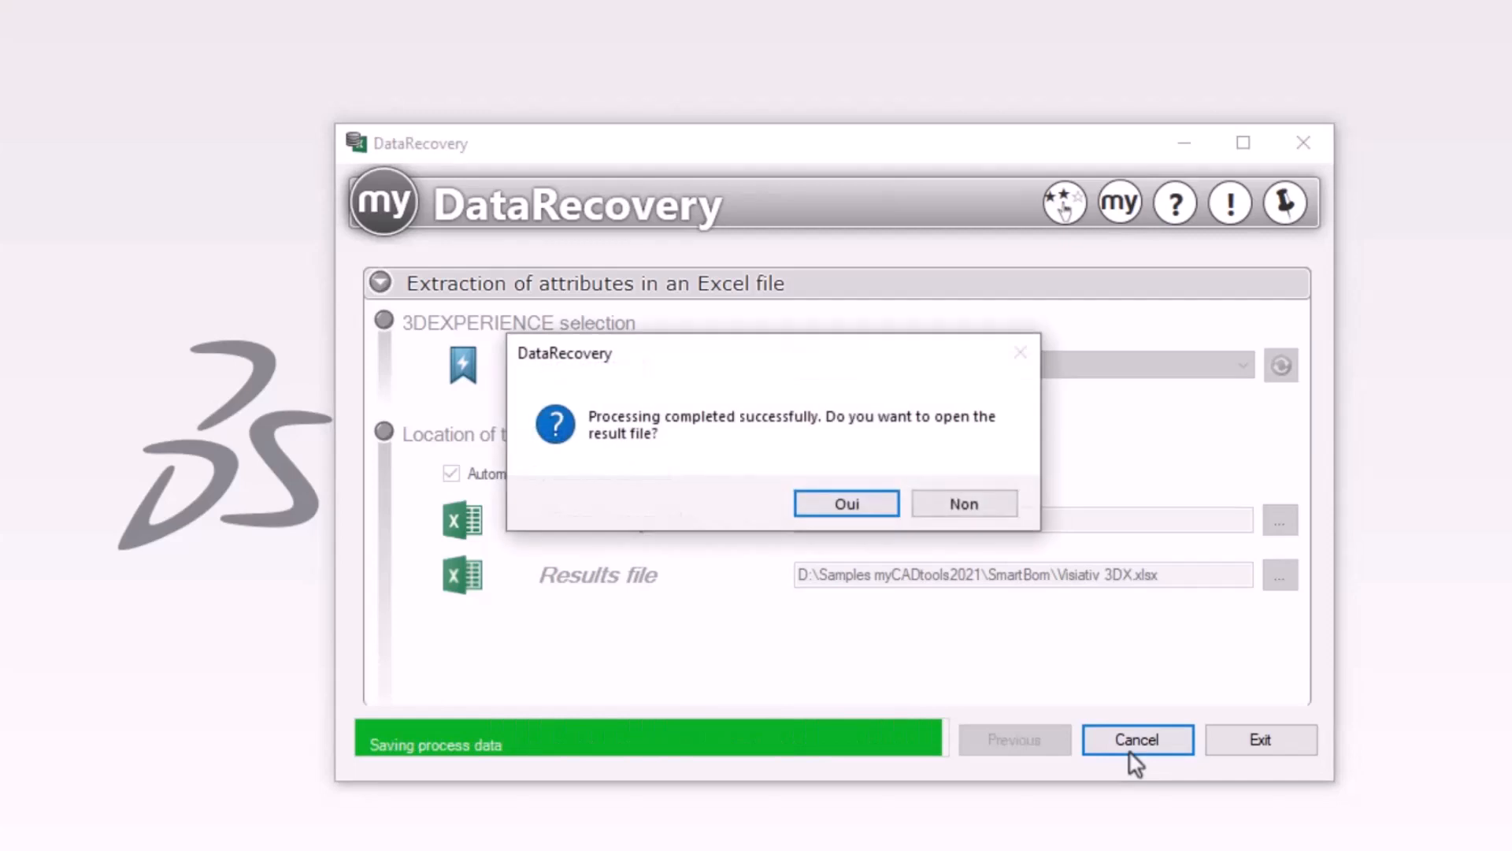
{"action": "left_click", "coordinate": [959, 509]}
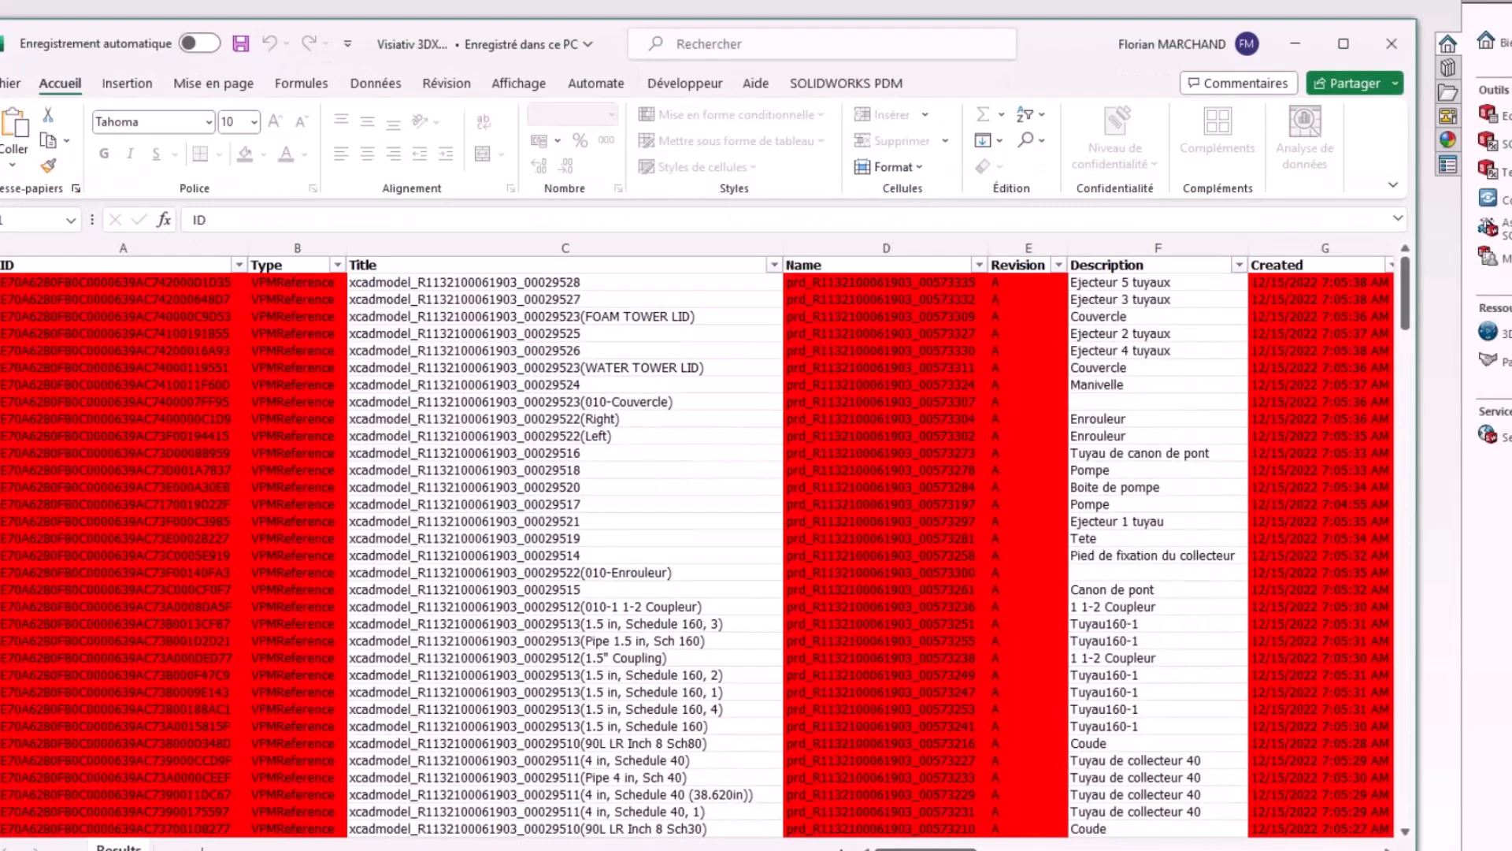
{"action": "scroll", "coordinate": [479, 520], "scroll_direction": "down", "scroll_amount": 15}
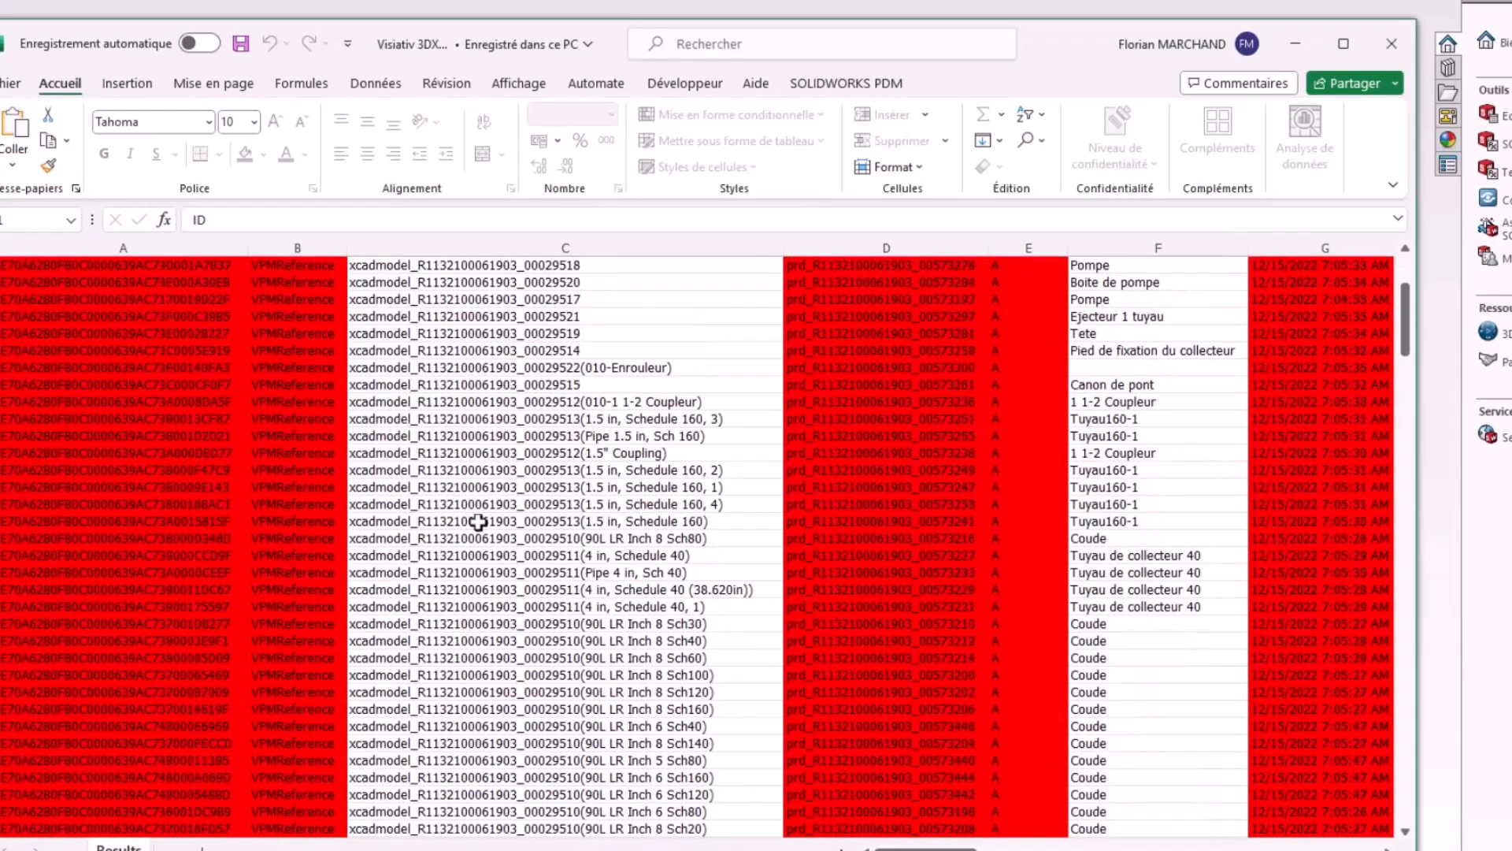
{"action": "scroll", "coordinate": [479, 521], "scroll_direction": "down", "scroll_amount": 4}
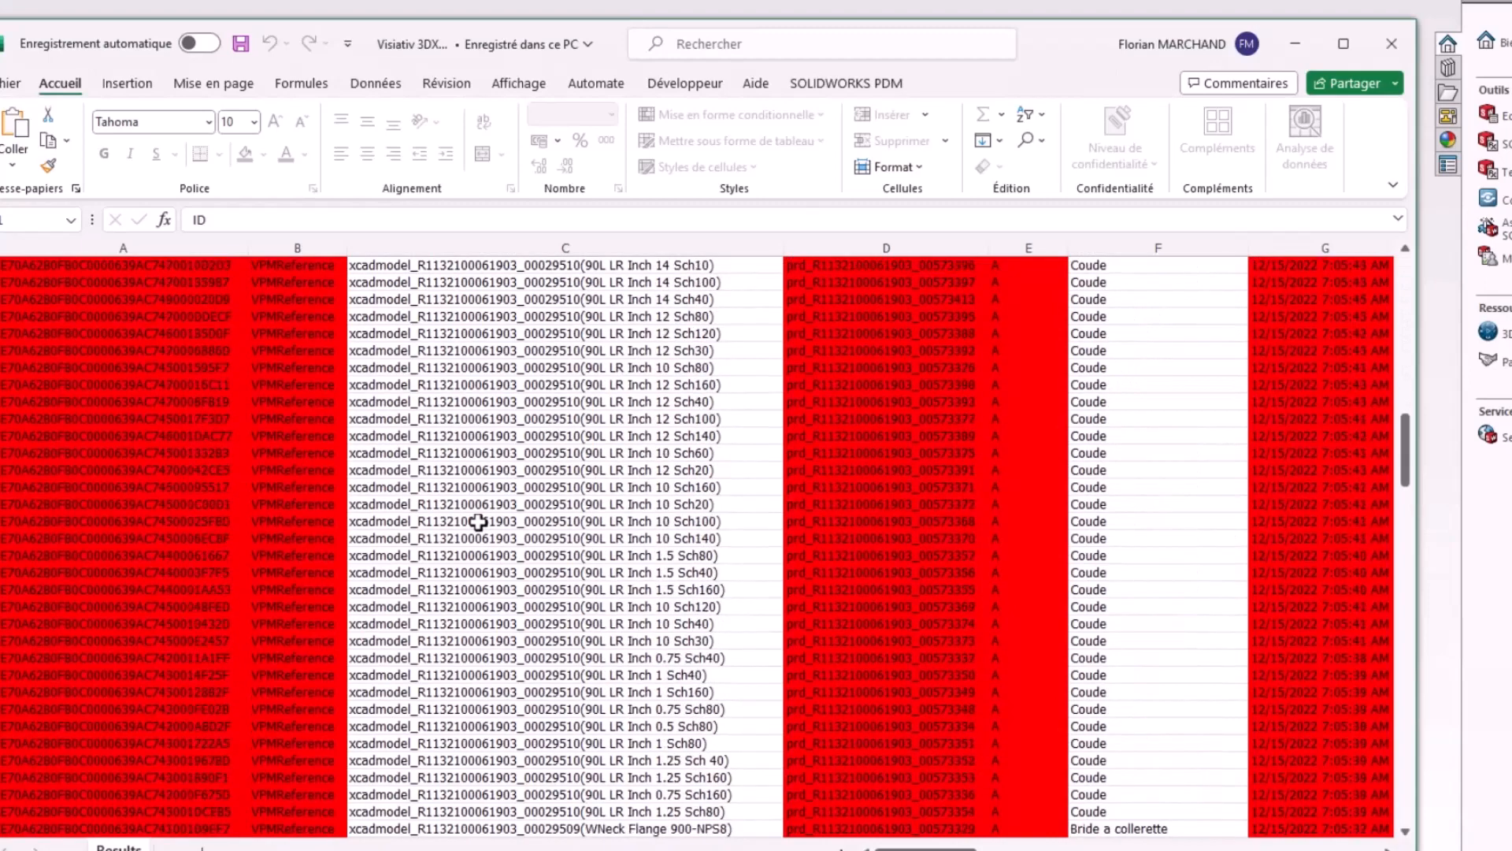
{"action": "left_click_drag", "start_coordinate": [925, 847], "coordinate": [969, 848]}
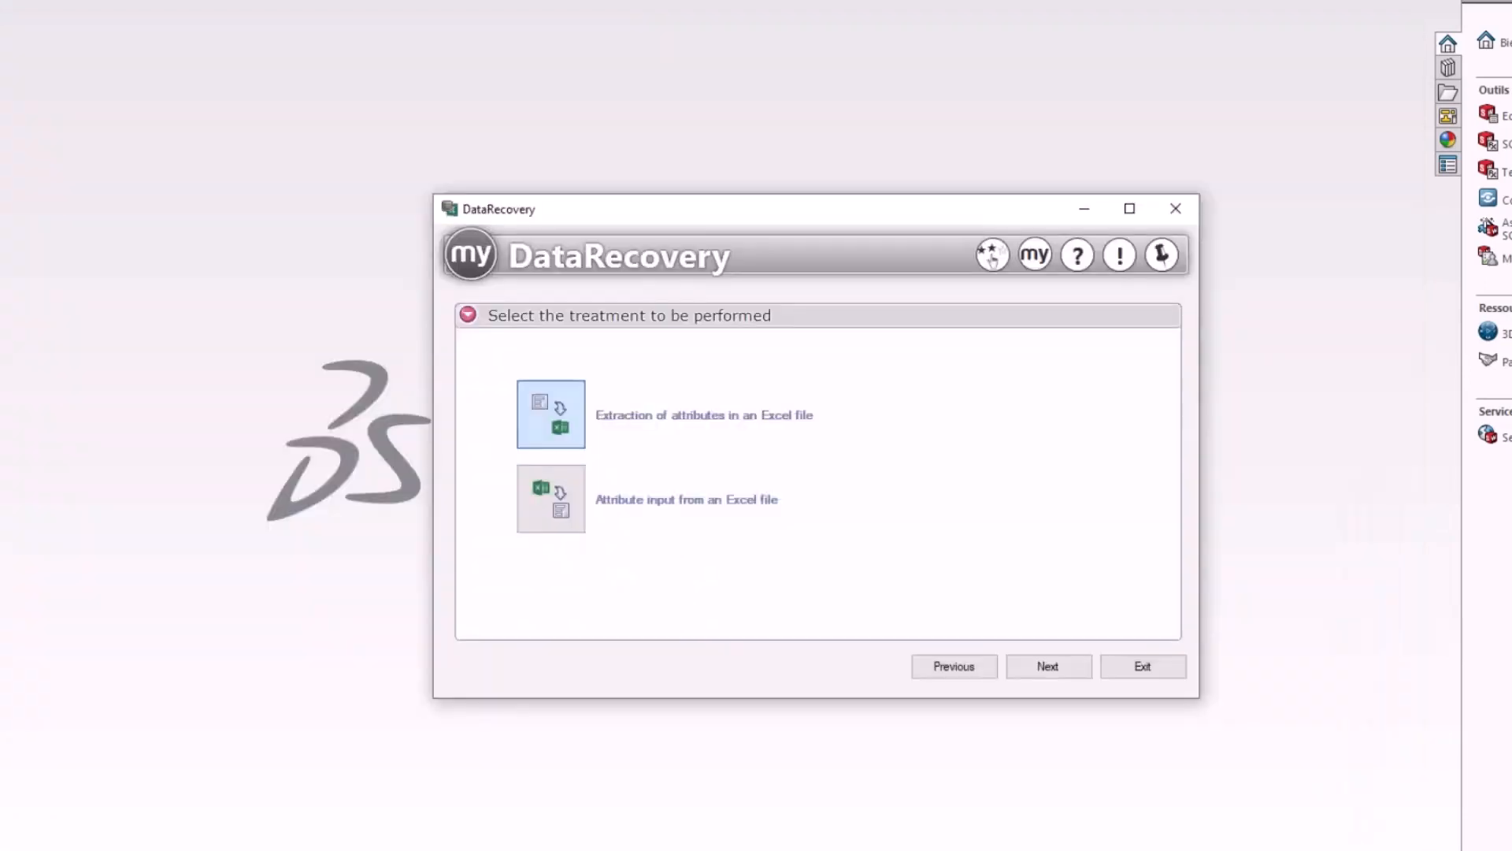
Step: In DataRecovery, choose attribute input from an Excel file and reuse the parameters of the previous export
{"action": "left_click", "coordinate": [555, 501]}
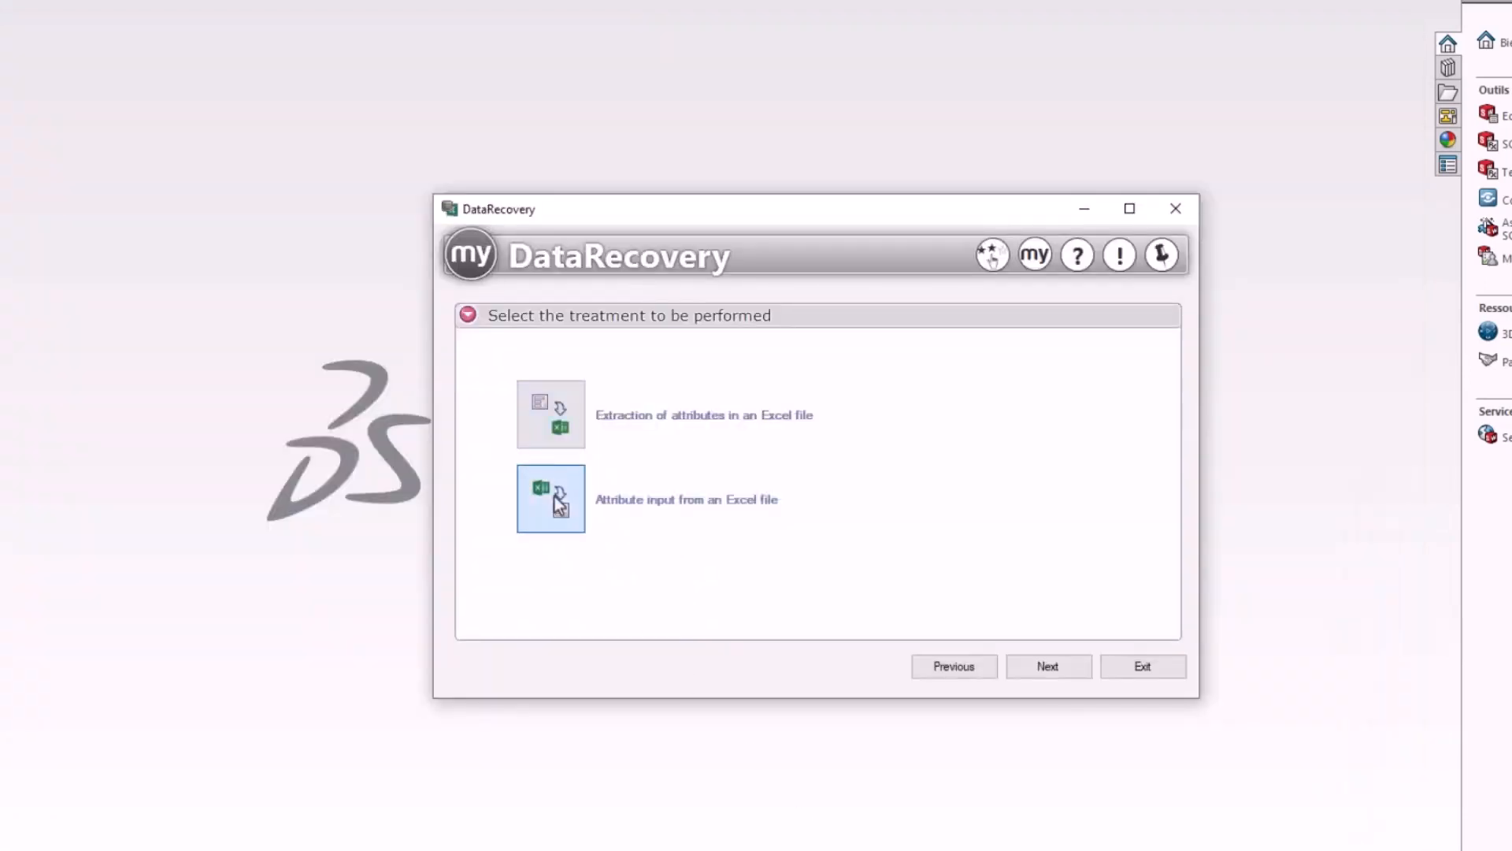
{"action": "left_click", "coordinate": [1057, 671]}
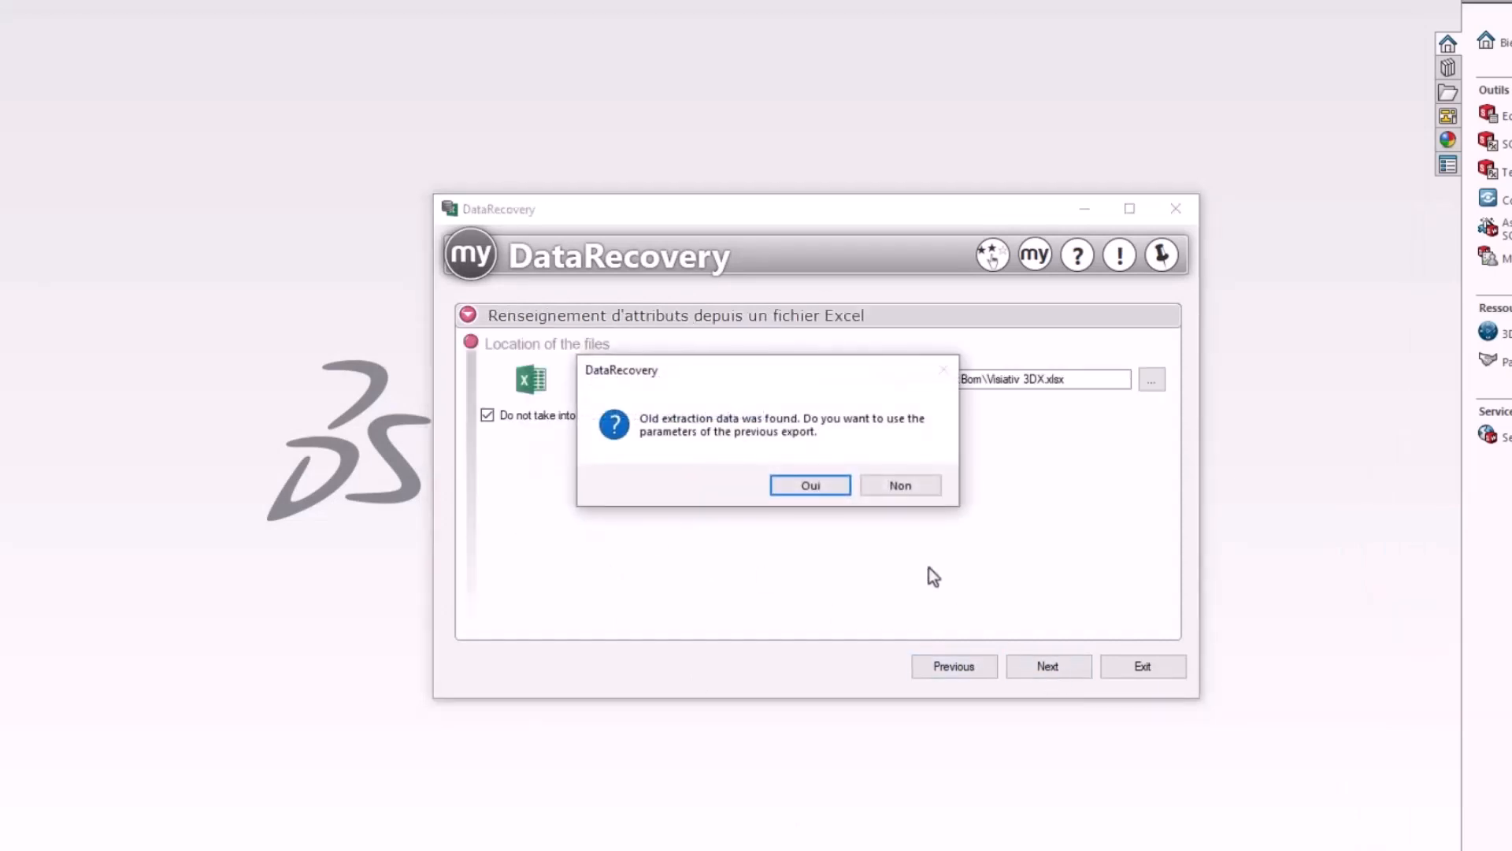
{"action": "left_click", "coordinate": [811, 485]}
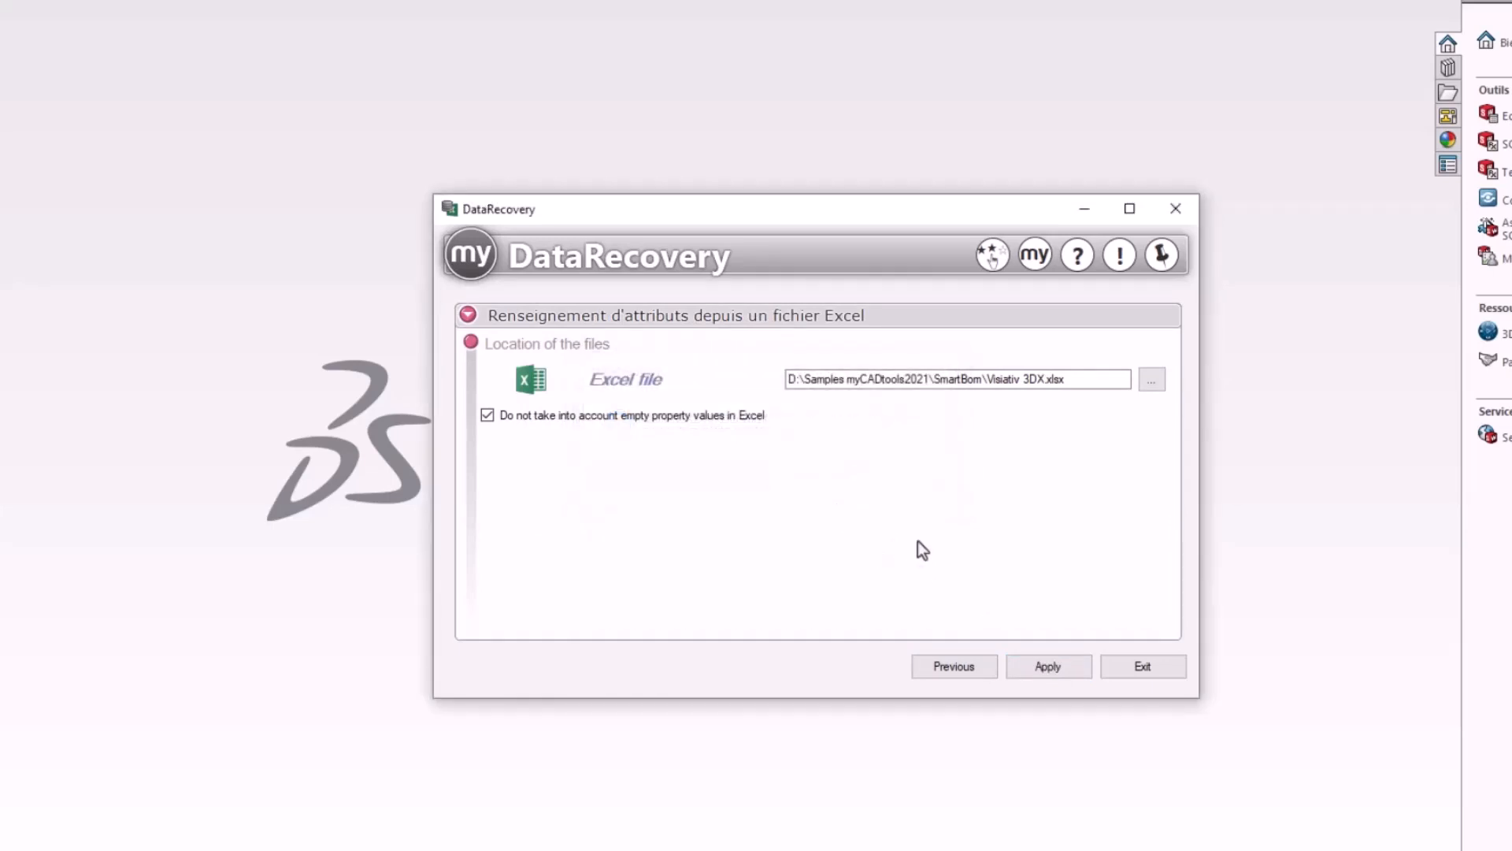
{"action": "left_click_drag", "start_coordinate": [1067, 378], "coordinate": [982, 380]}
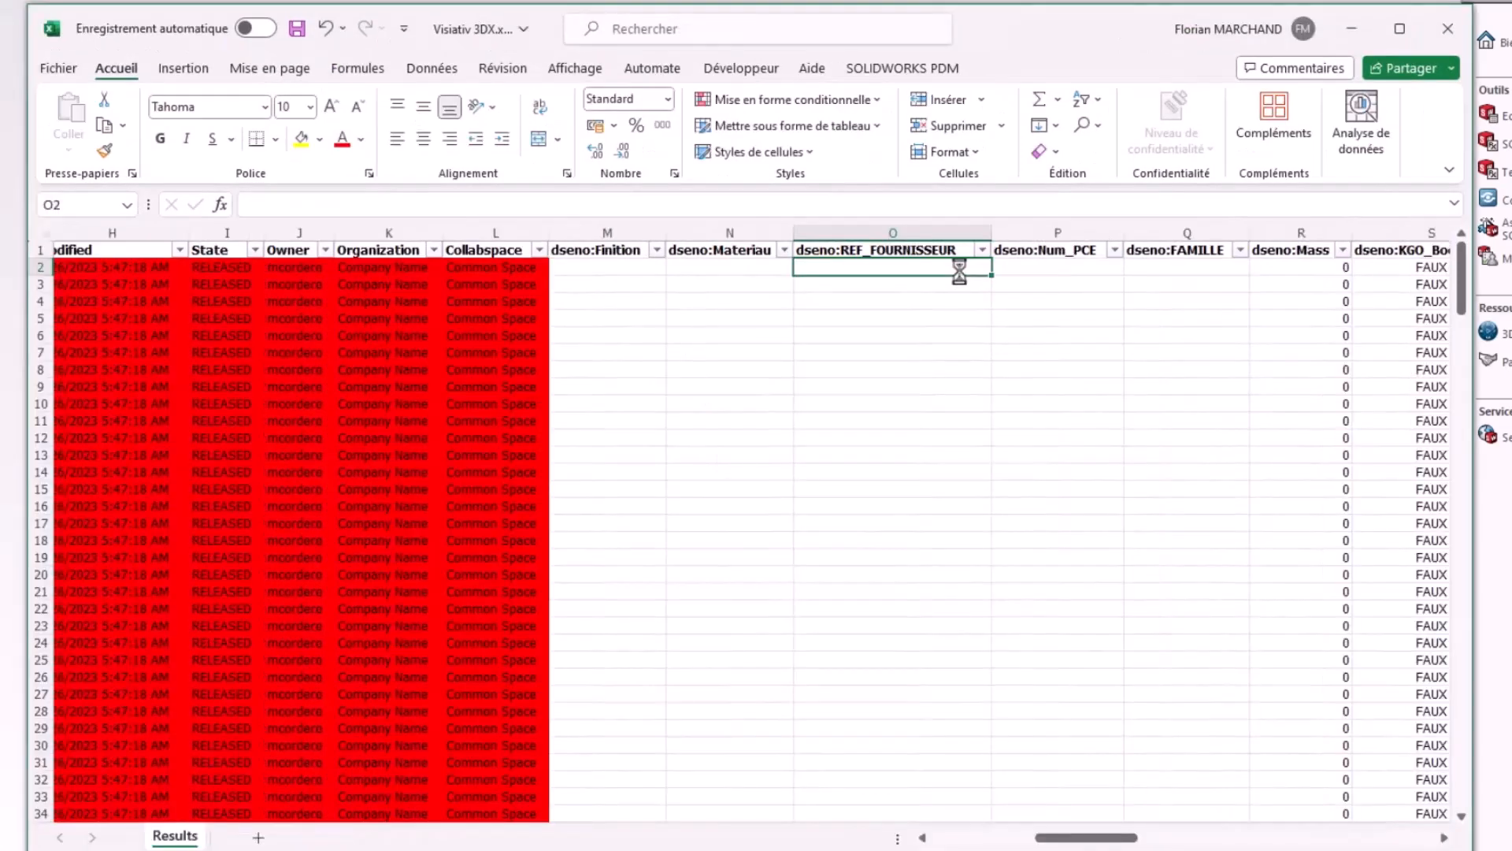
Step: In the Excel workbook, enter Visiativ in the first dseno:REF_FOURNISSEUR cell and fill it down the column to row 46
{"action": "type", "text": "Visiativ"}
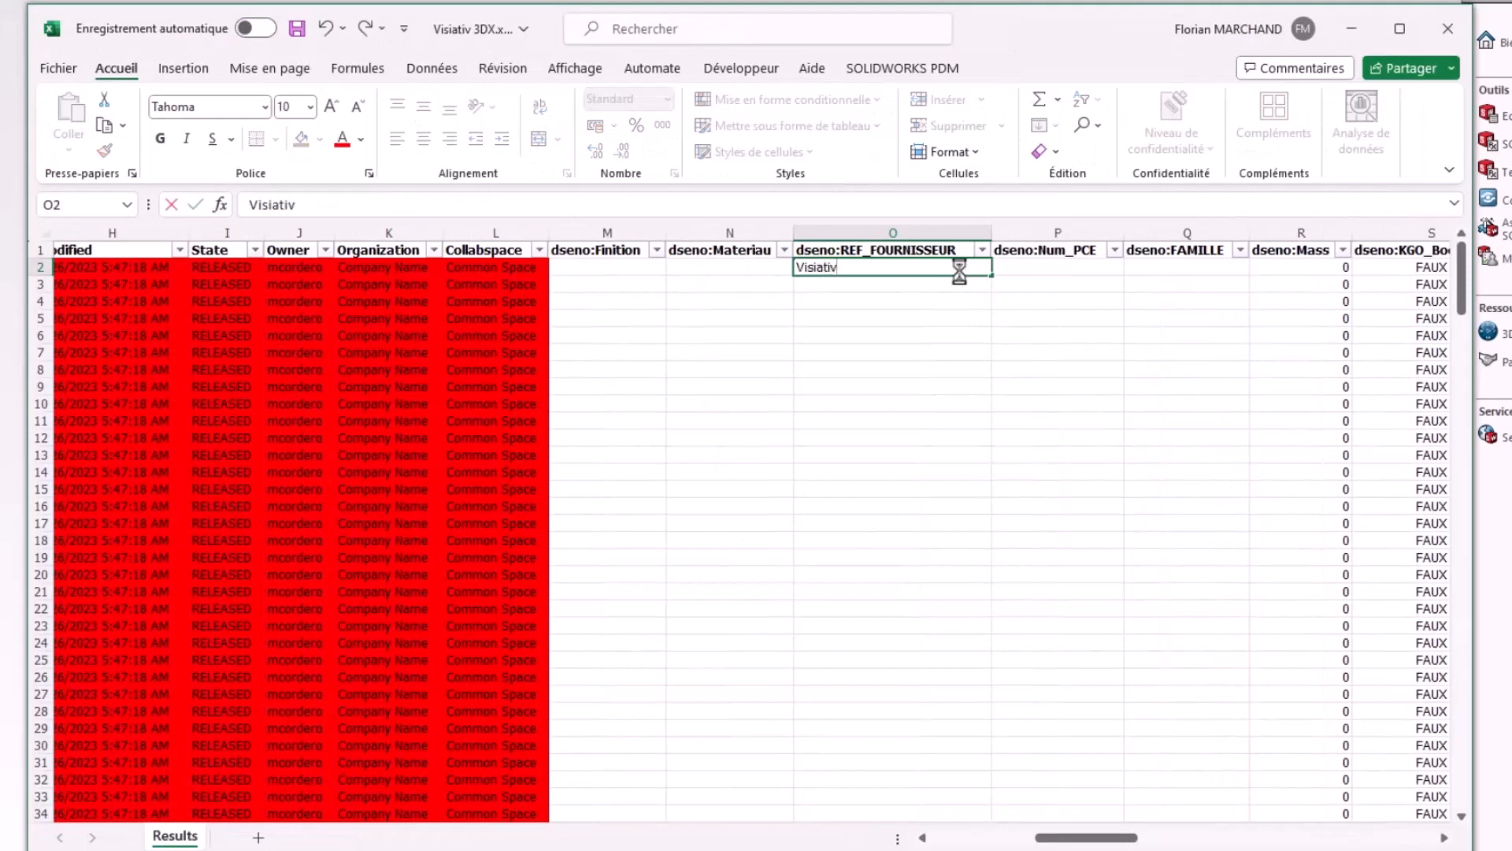
{"action": "left_click_drag", "start_coordinate": [991, 275], "coordinate": [979, 837]}
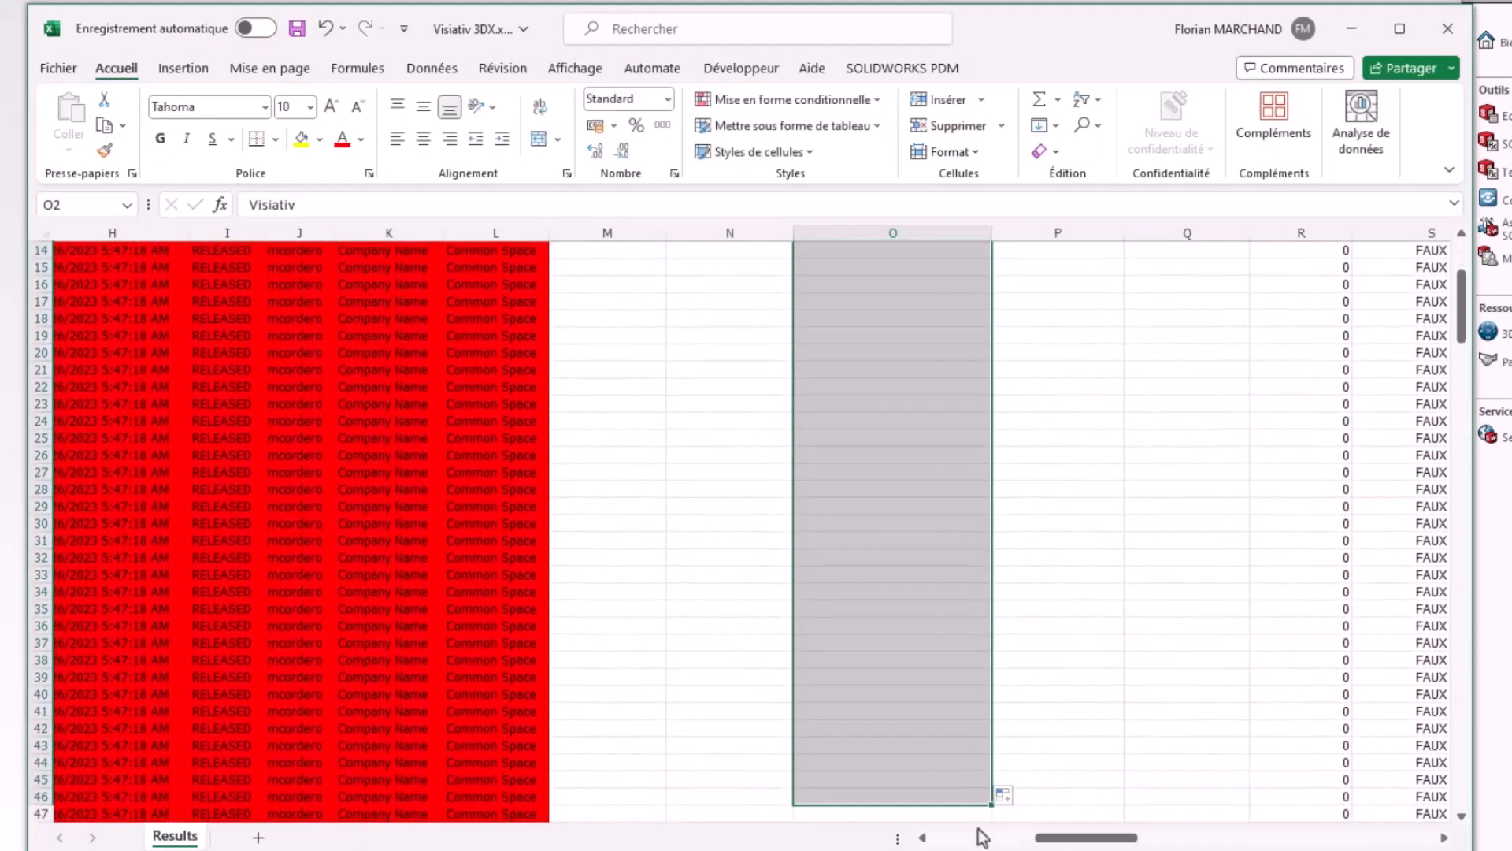
{"action": "scroll", "coordinate": [1015, 549], "scroll_direction": "up", "scroll_amount": 8}
{"action": "left_click", "coordinate": [1023, 425]}
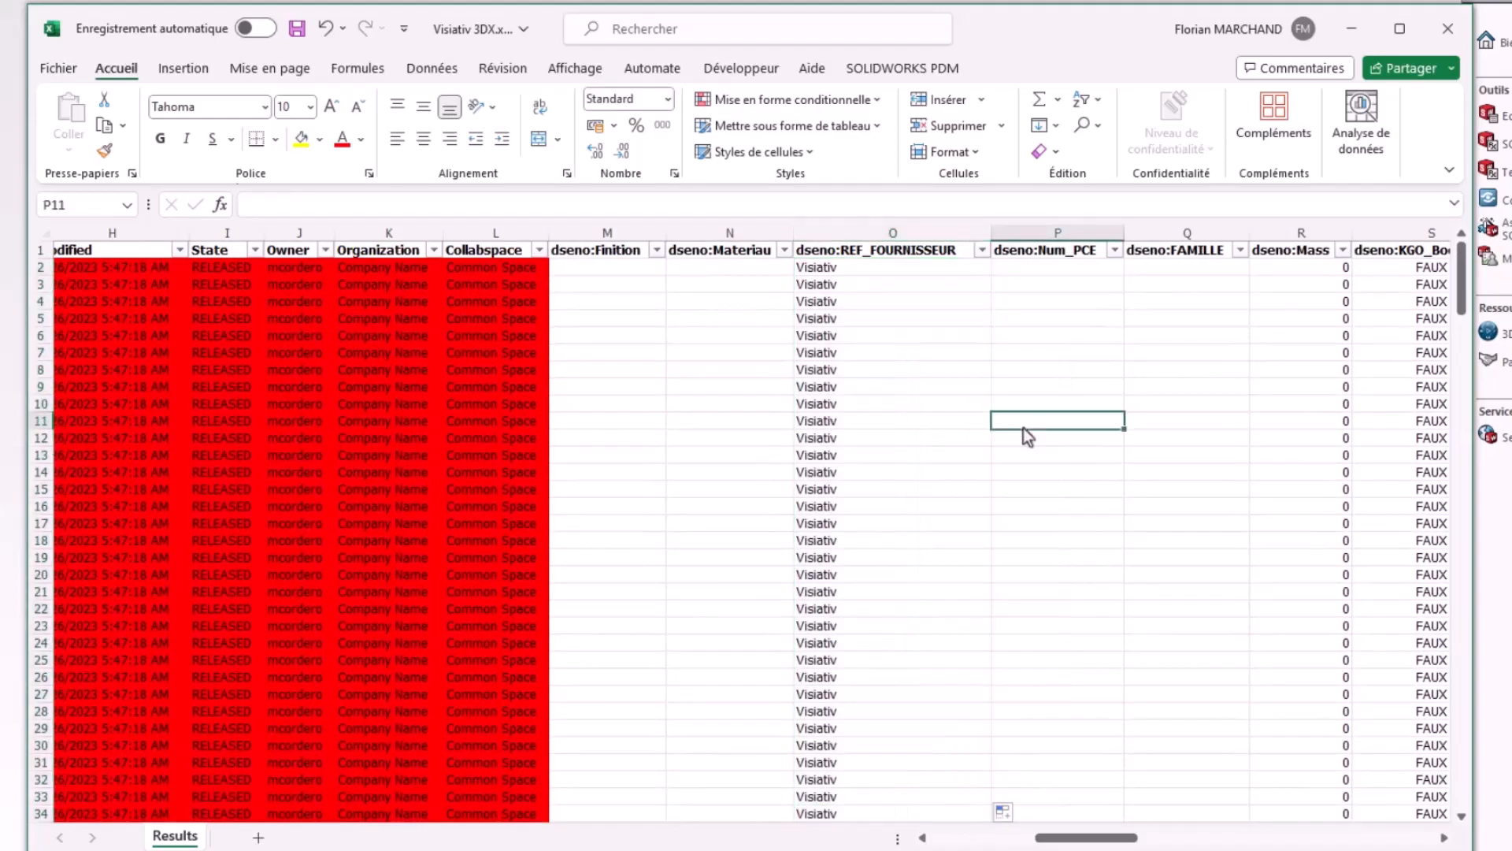
Step: Save and close the Excel workbook, and apply its attributes to the 3DEXPERIENCE documents in DataRecovery
{"action": "left_click", "coordinate": [298, 37]}
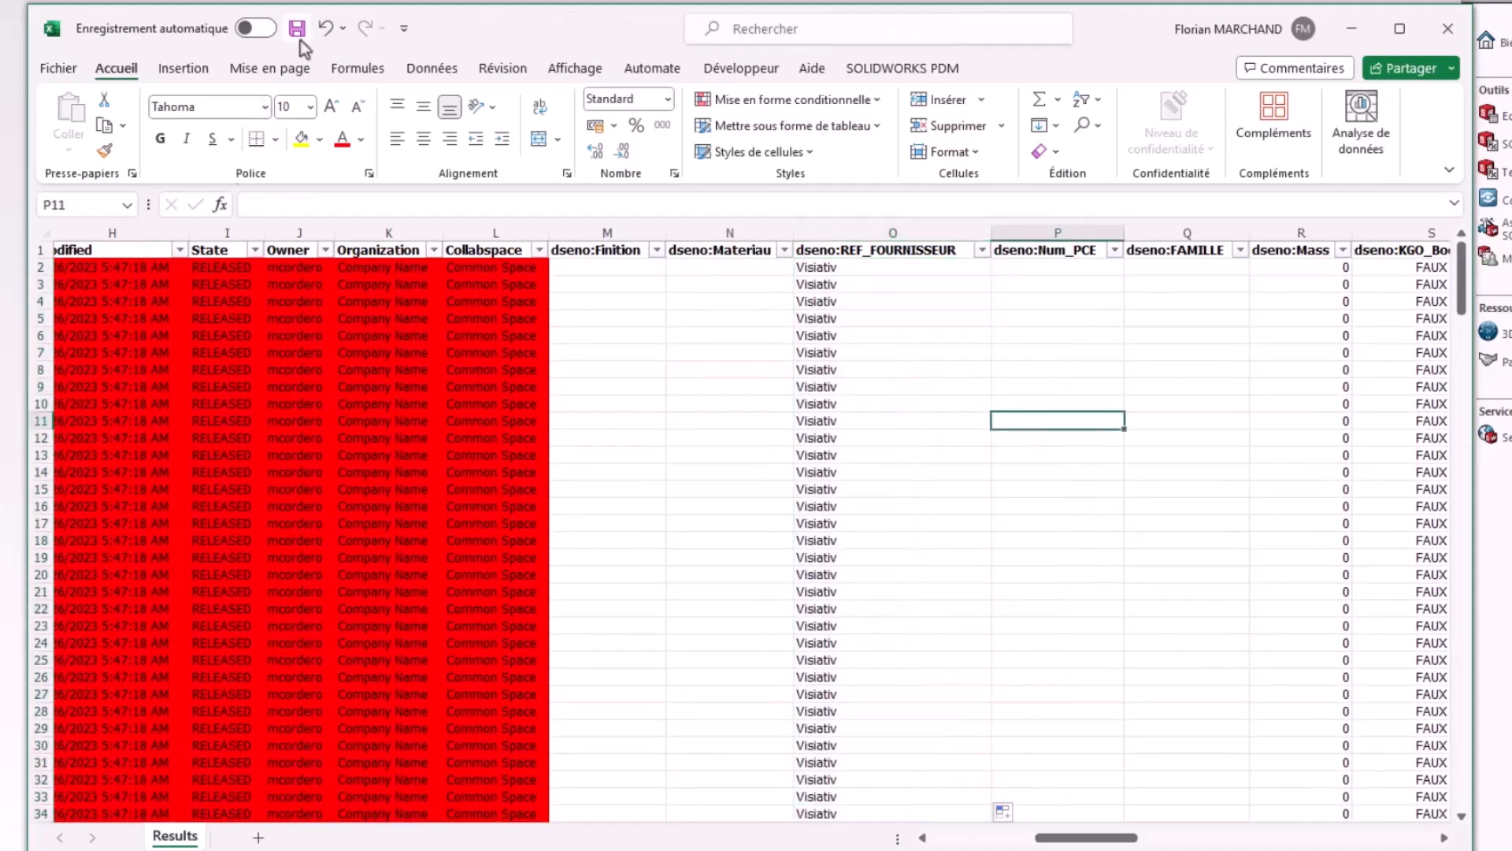
{"action": "left_click", "coordinate": [1449, 35]}
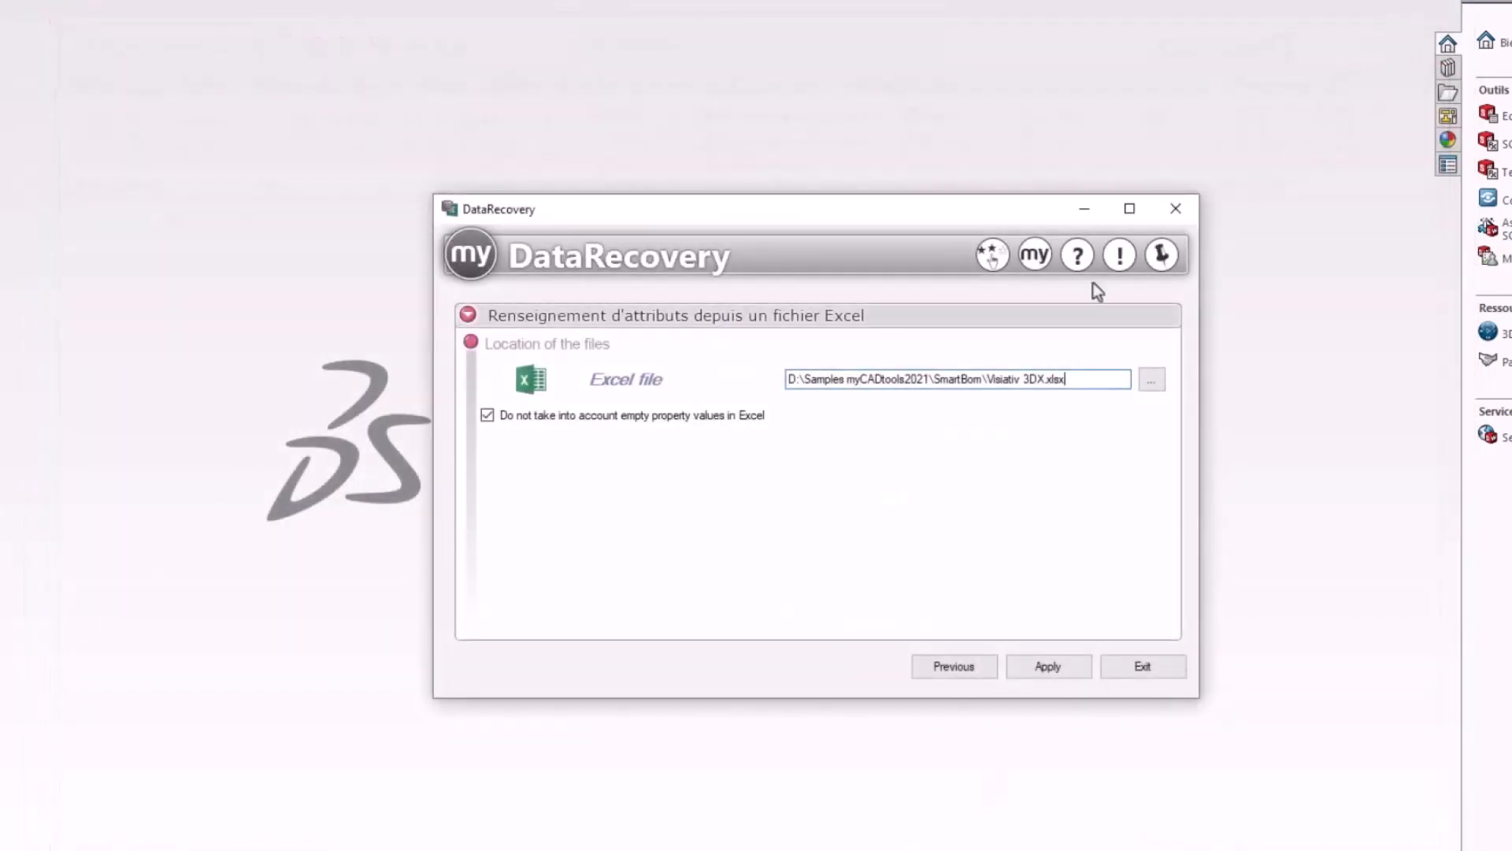
{"action": "left_click", "coordinate": [1074, 674]}
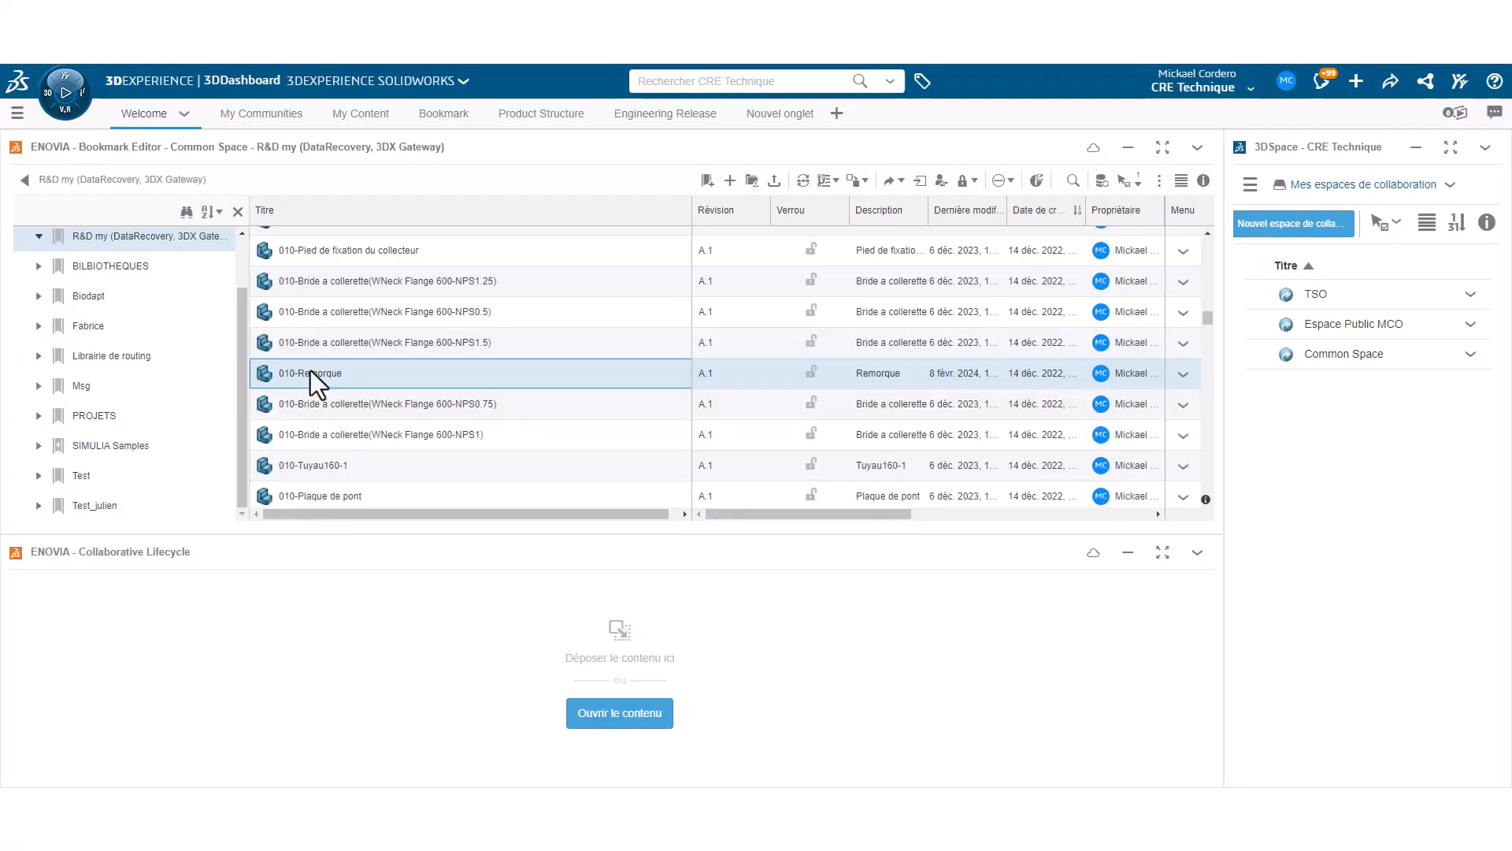
Step: In the 3DEXPERIENCE Bookmark Editor, open the information of 010-Remorque, check its FOURNISSEUR property and close the window
{"action": "right_click", "coordinate": [311, 370]}
{"action": "left_click", "coordinate": [371, 316]}
{"action": "left_click_drag", "start_coordinate": [334, 561], "coordinate": [312, 563]}
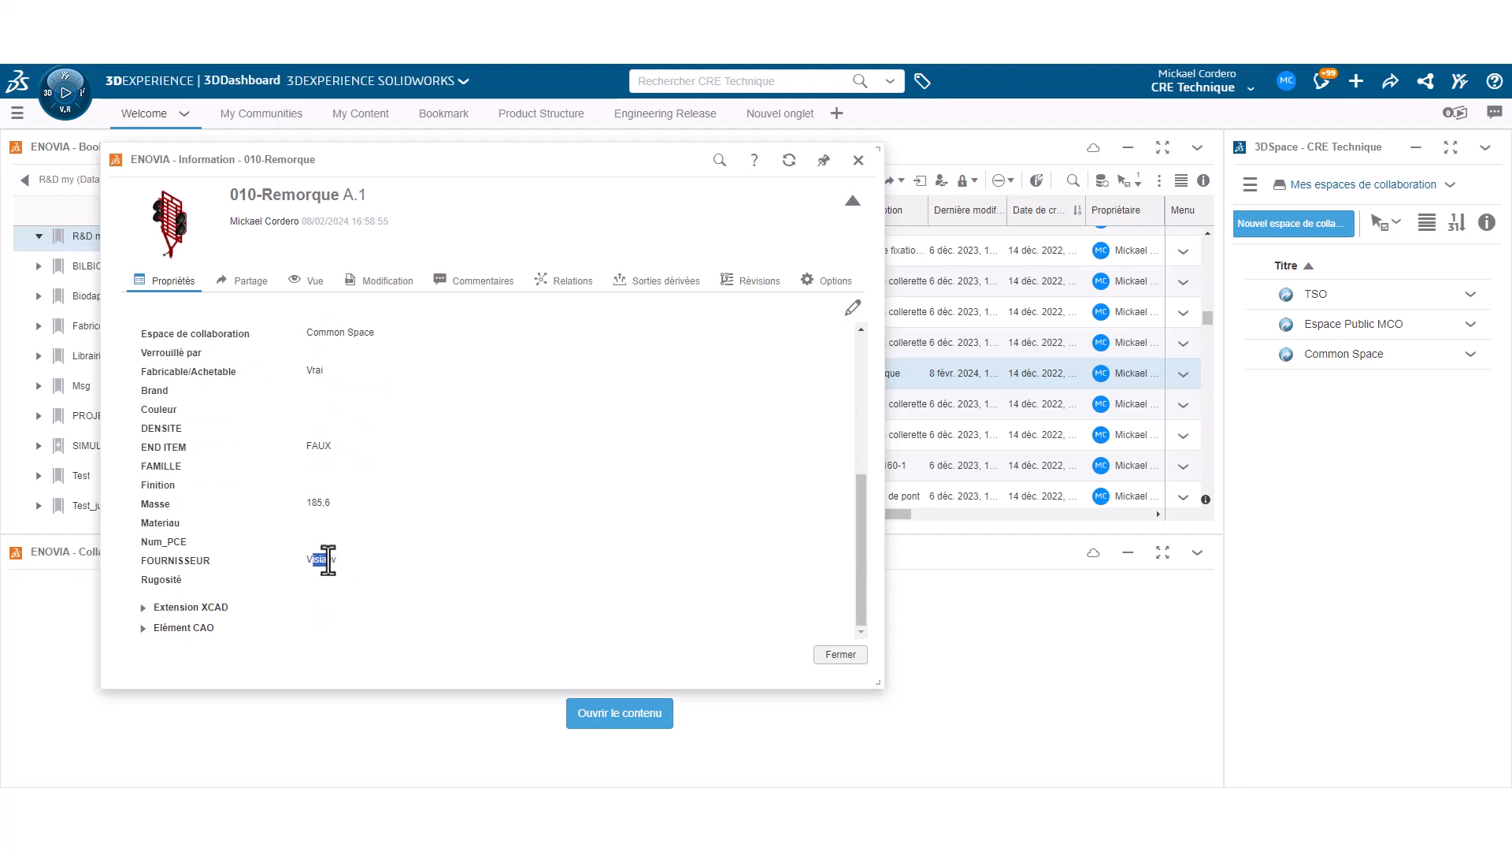
{"action": "left_click", "coordinate": [827, 658]}
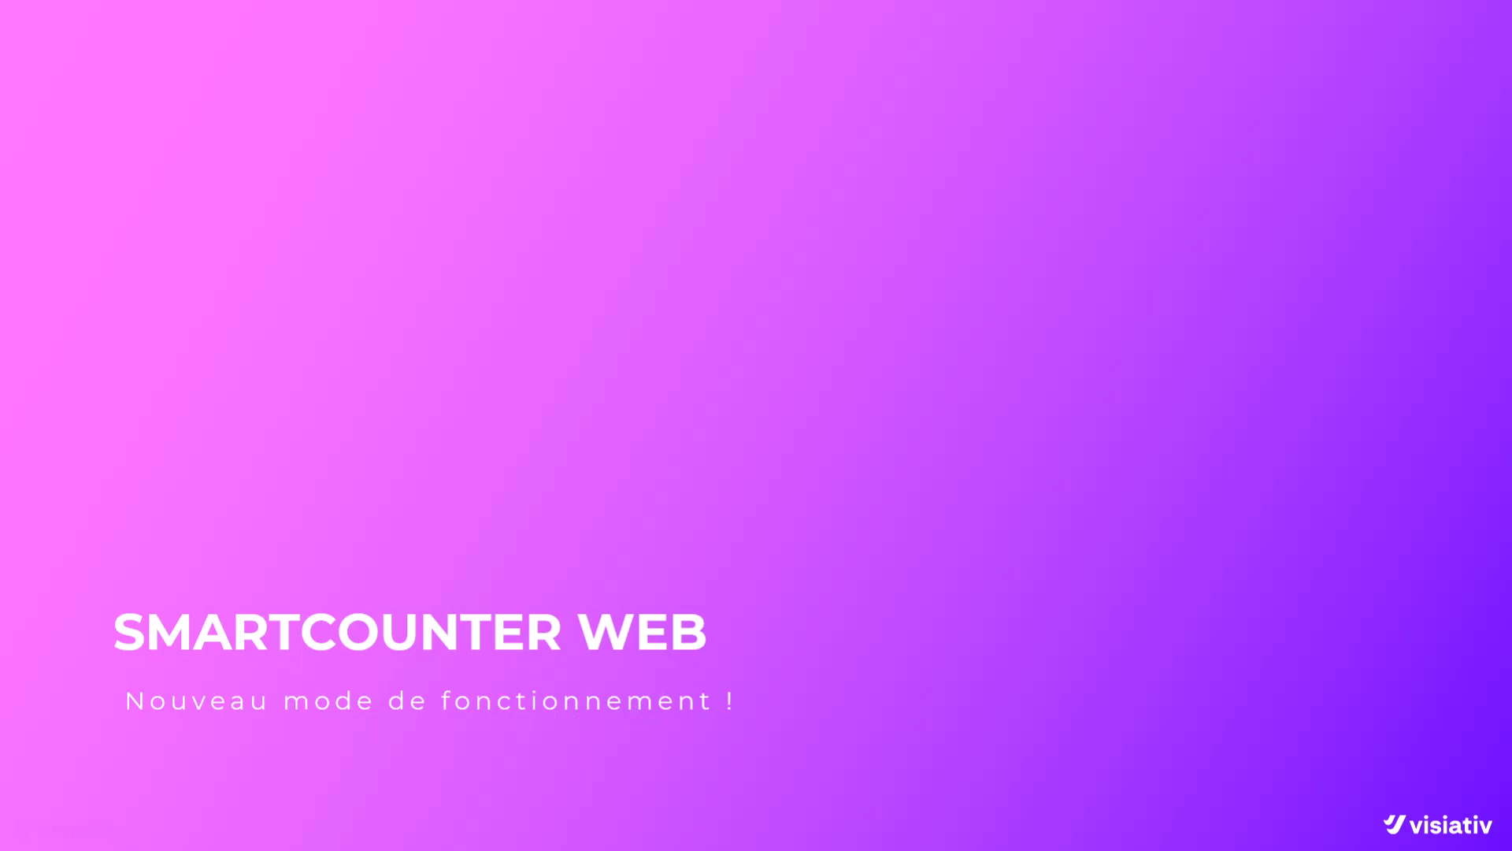